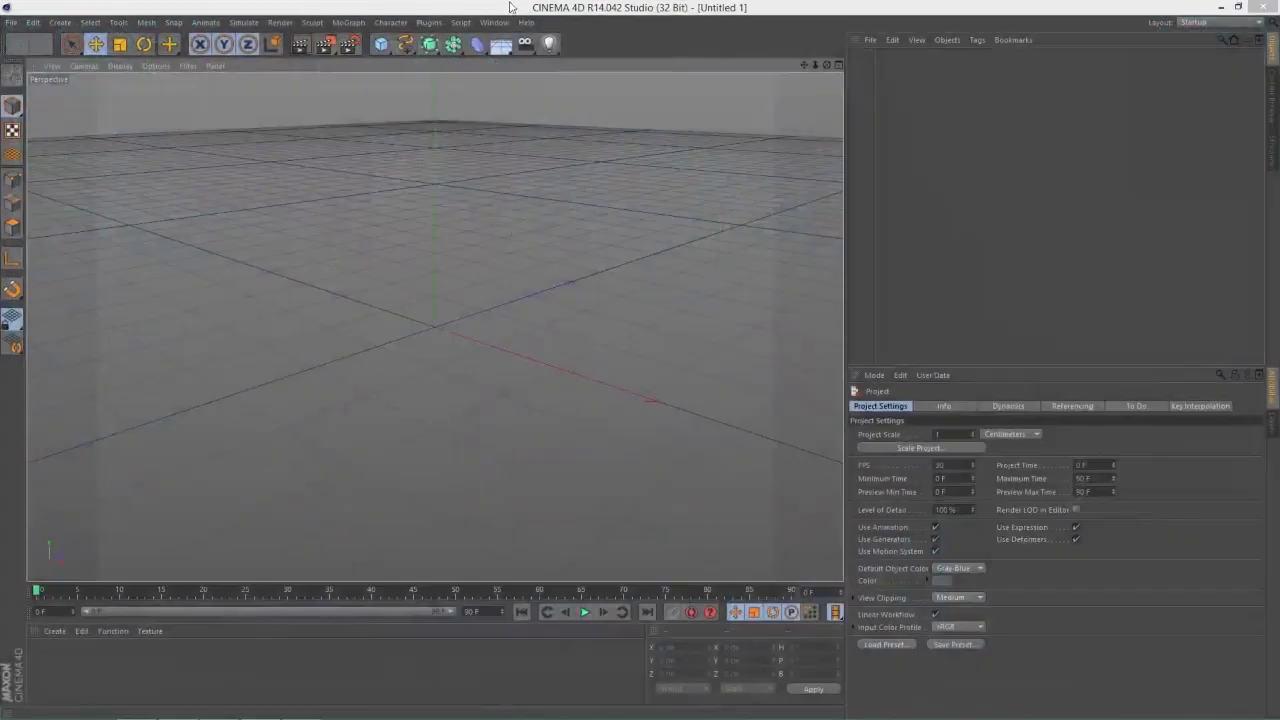
Add a Floor object and create a new material, Mat, with pure white 255/255/255 colour
{"action": "mouse_move", "coordinate": [509, 7]}
{"action": "left_mouse_down"}
{"action": "mouse_move", "coordinate": [505, 322]}
{"action": "mouse_move", "coordinate": [500, 65]}
{"action": "mouse_move", "coordinate": [500, 128]}
{"action": "mouse_move", "coordinate": [571, 289]}
{"action": "mouse_move", "coordinate": [510, 2]}
{"action": "left_mouse_up"}
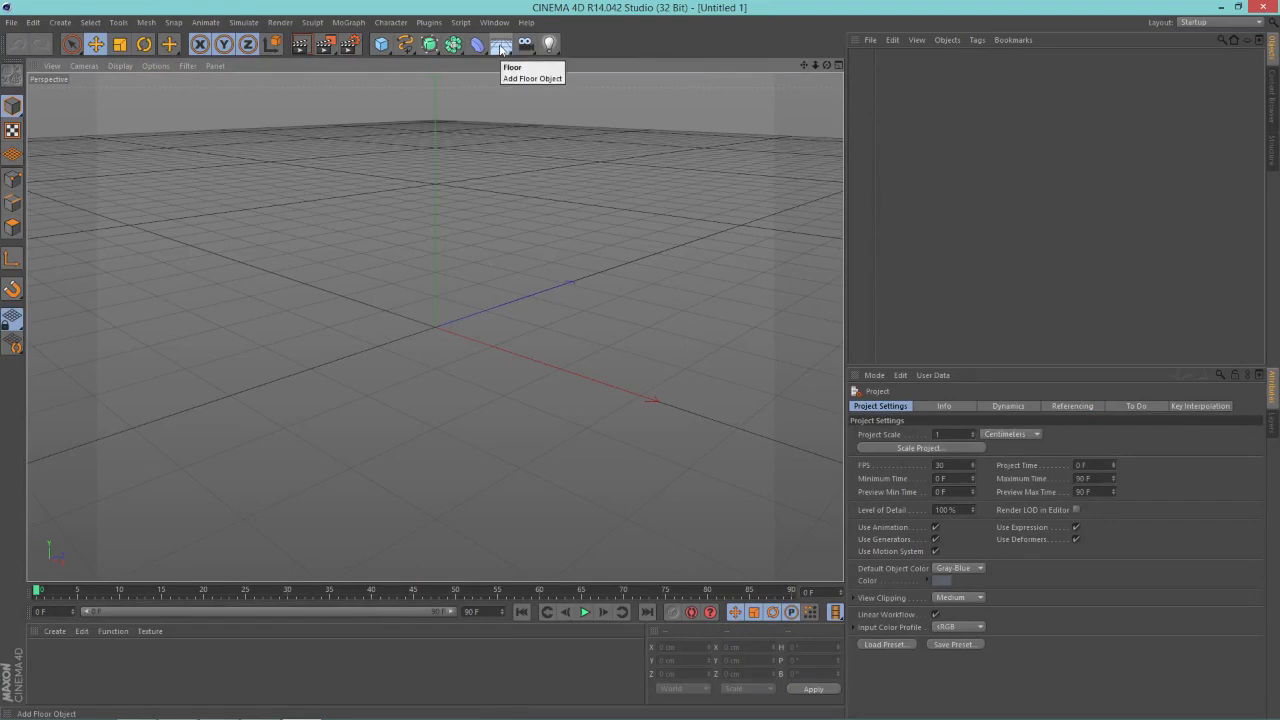
{"action": "left_click", "coordinate": [501, 45]}
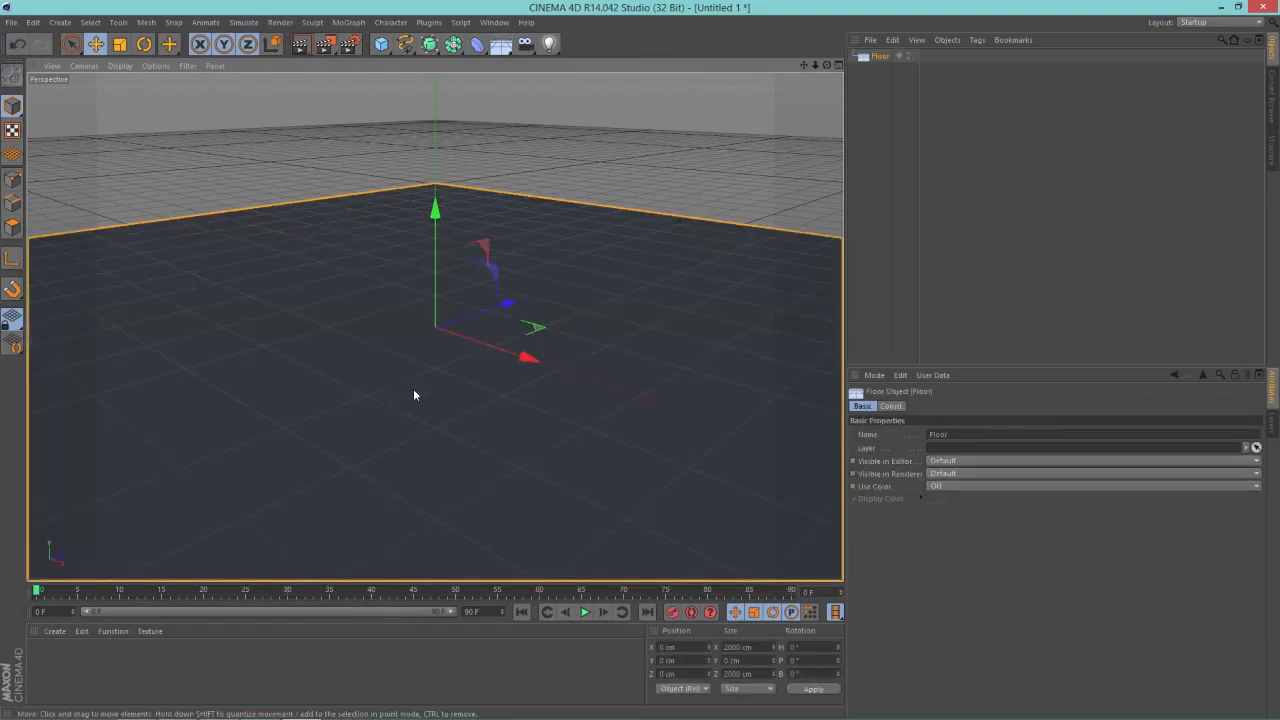
{"action": "double_click", "coordinate": [103, 656]}
{"action": "double_click", "coordinate": [42, 656]}
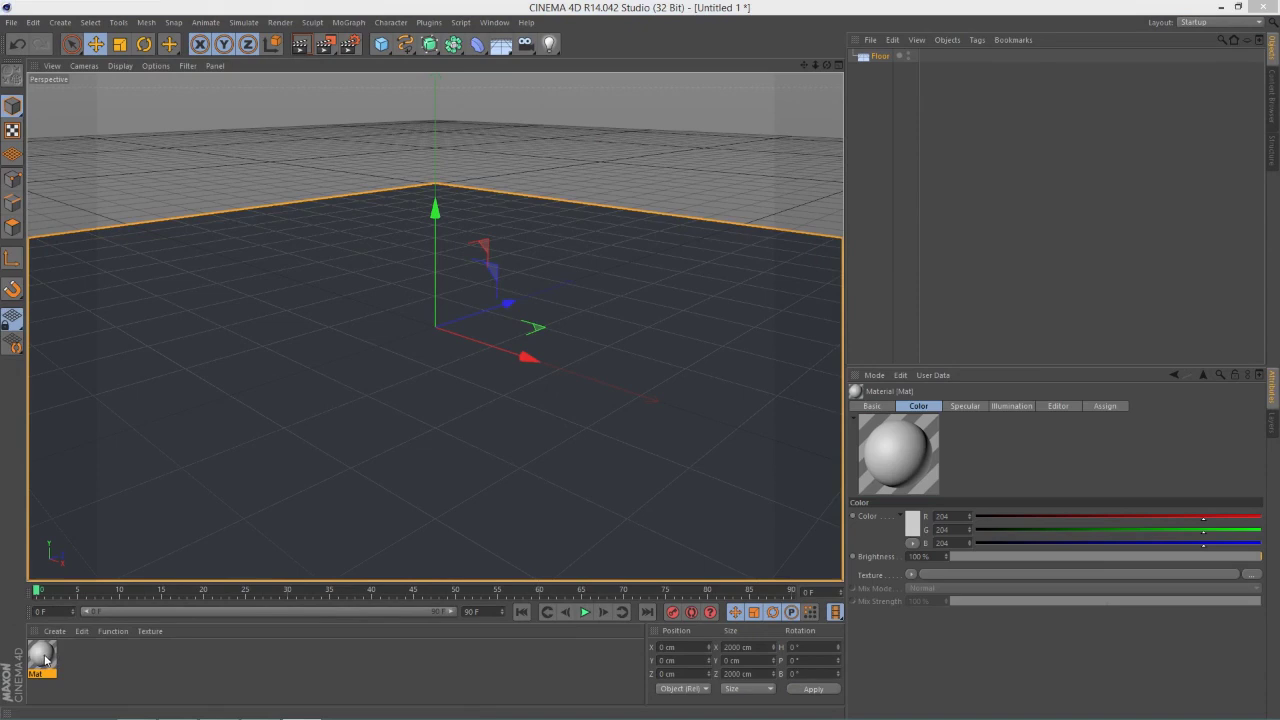
{"action": "left_click_drag", "start_coordinate": [558, 158], "coordinate": [677, 194]}
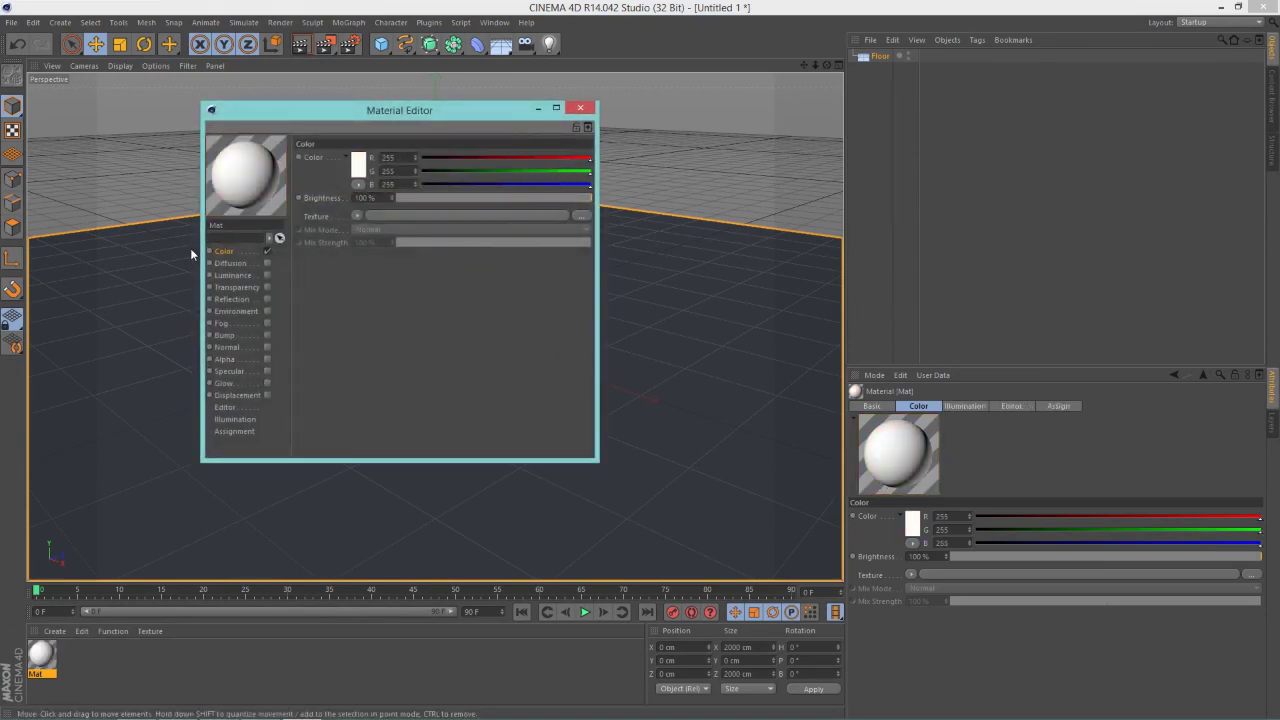
Delete the extra Mat.1 material and apply the white Mat to the Floor
{"action": "left_click", "coordinate": [95, 698]}
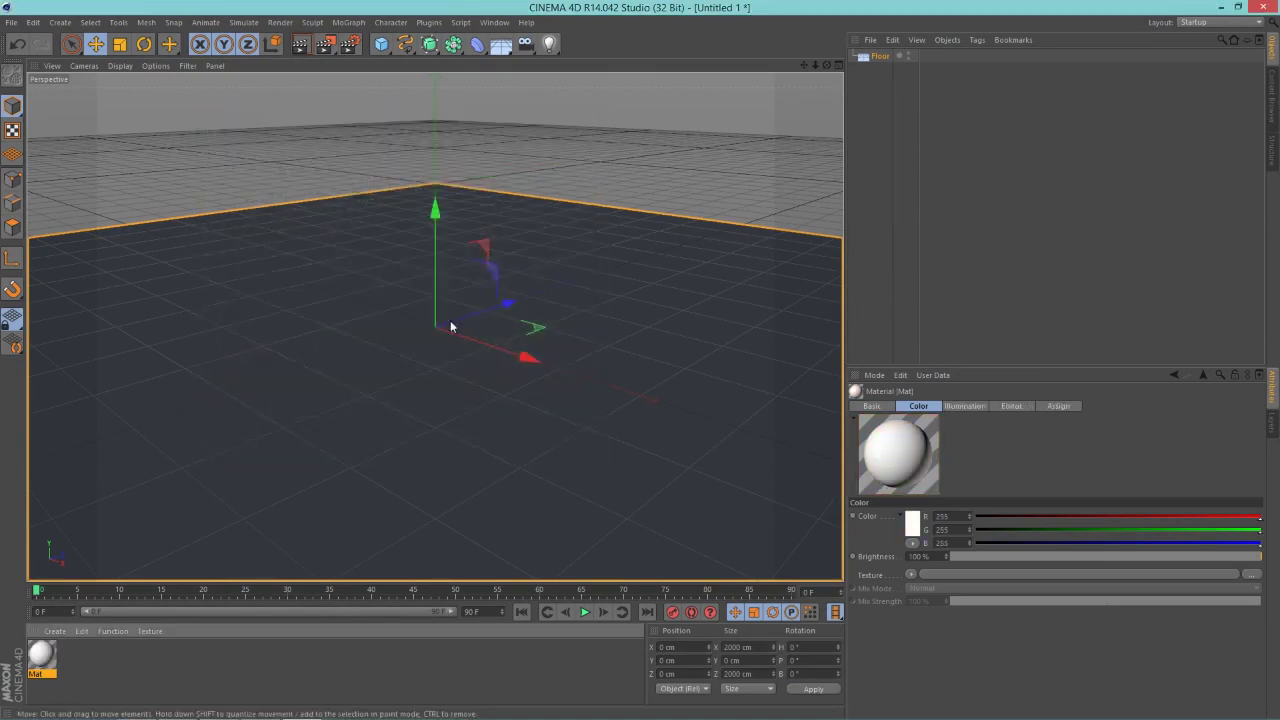
{"action": "double_click", "coordinate": [77, 660]}
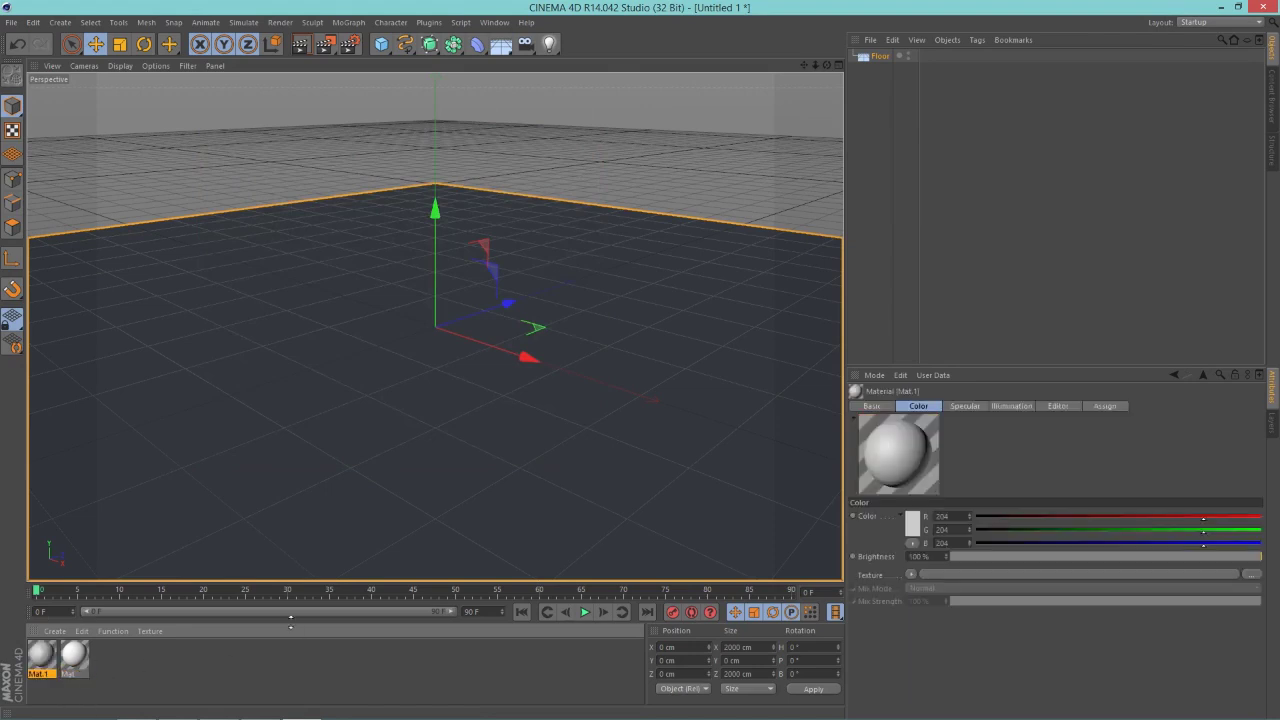
{"action": "key", "text": "Delete"}
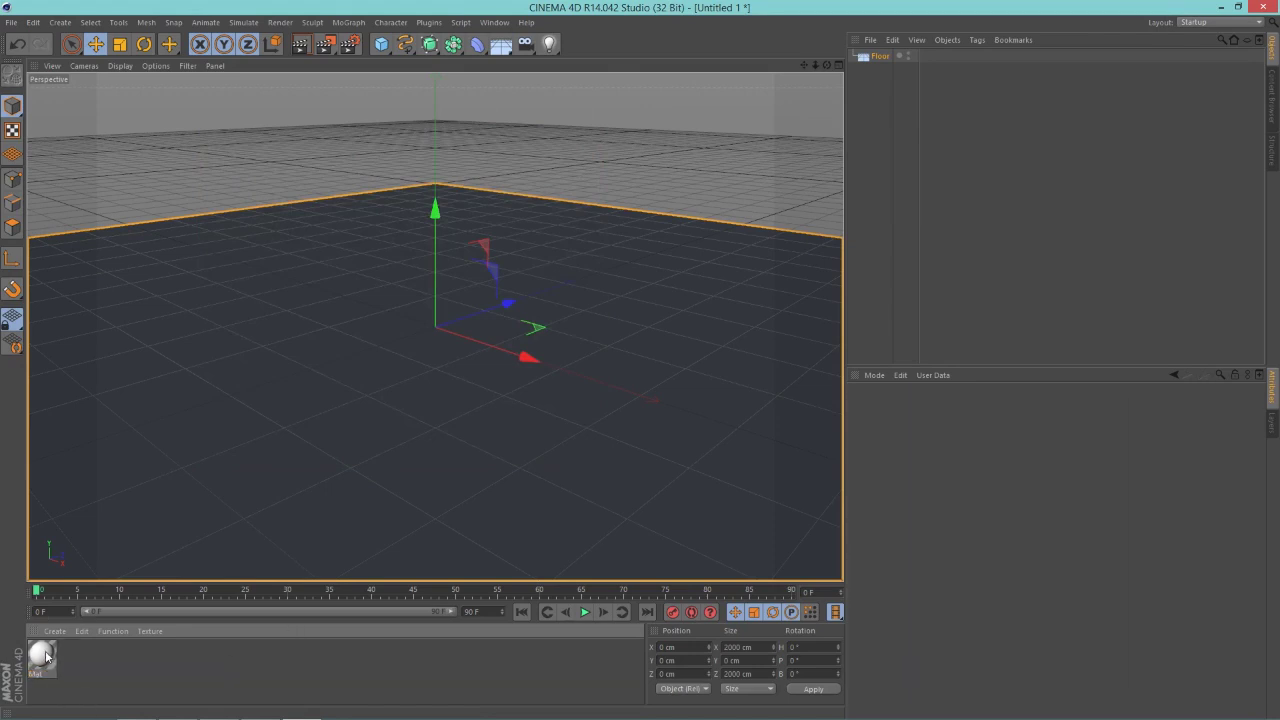
{"action": "left_click_drag", "start_coordinate": [45, 665], "coordinate": [251, 430]}
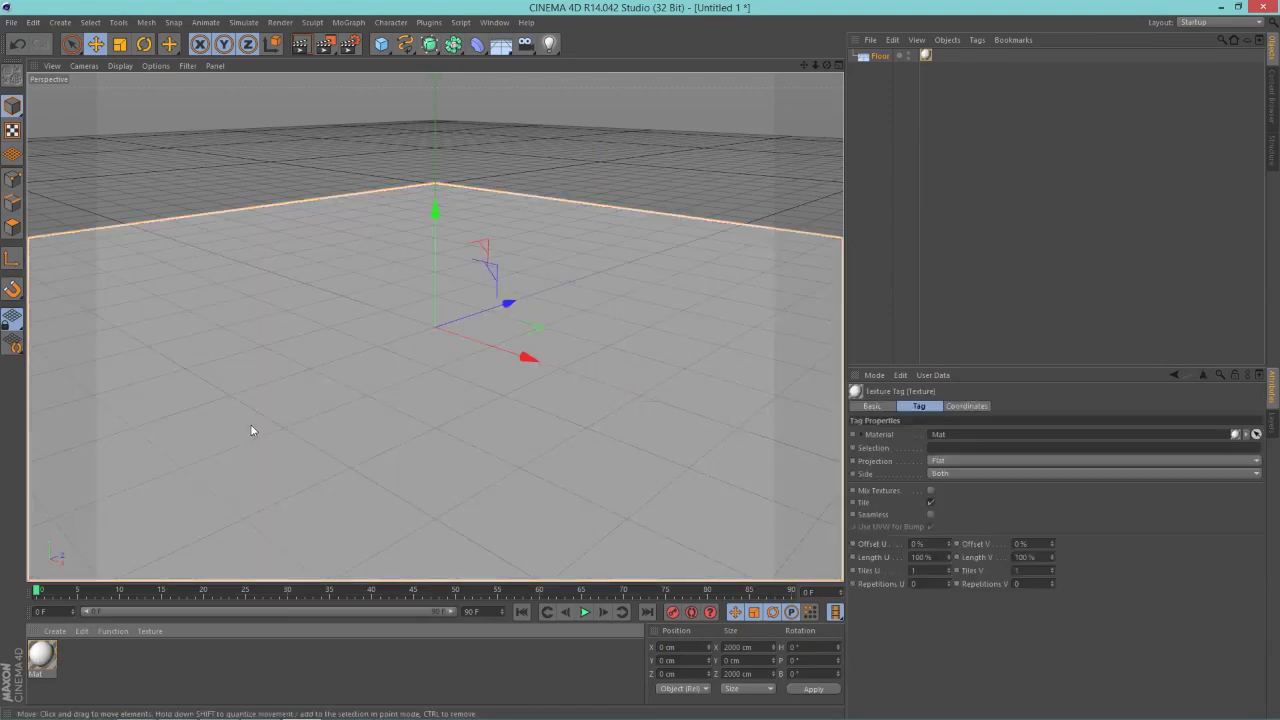
Set the render output resolution to 1280 x 720
{"action": "left_click", "coordinate": [352, 47]}
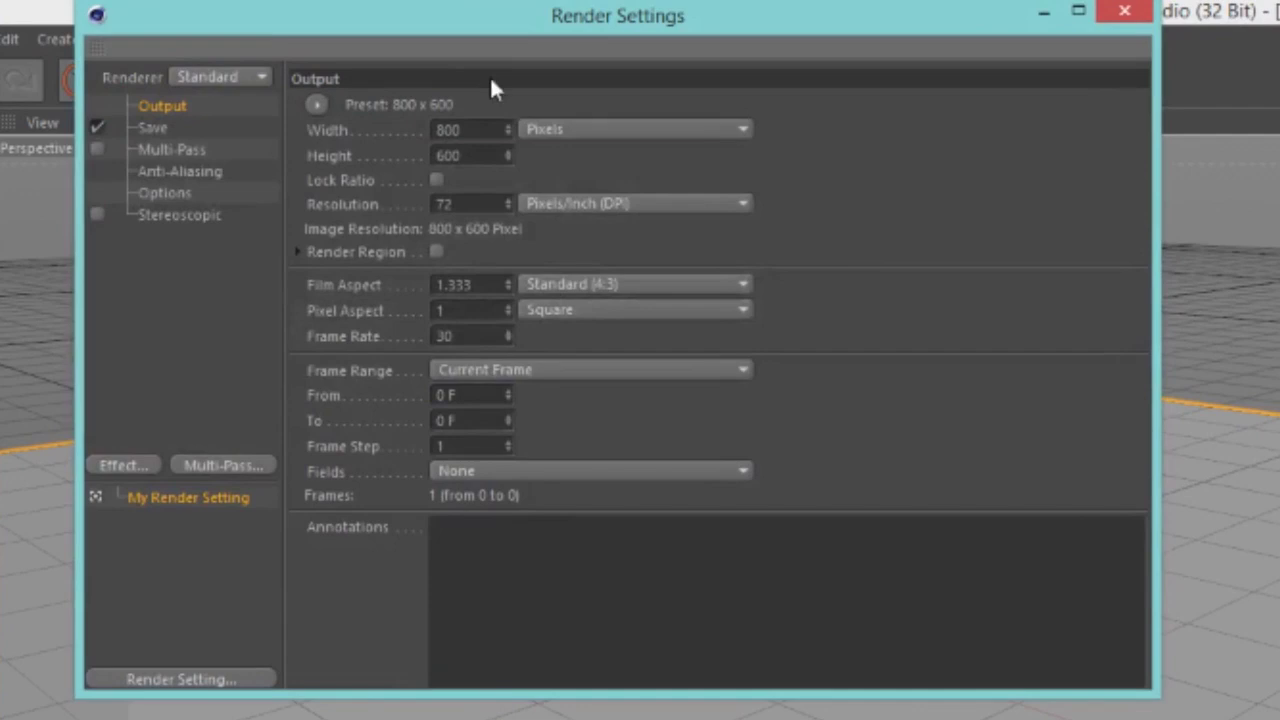
{"action": "type", "text": "1280"}
{"action": "key", "text": "Tab"}
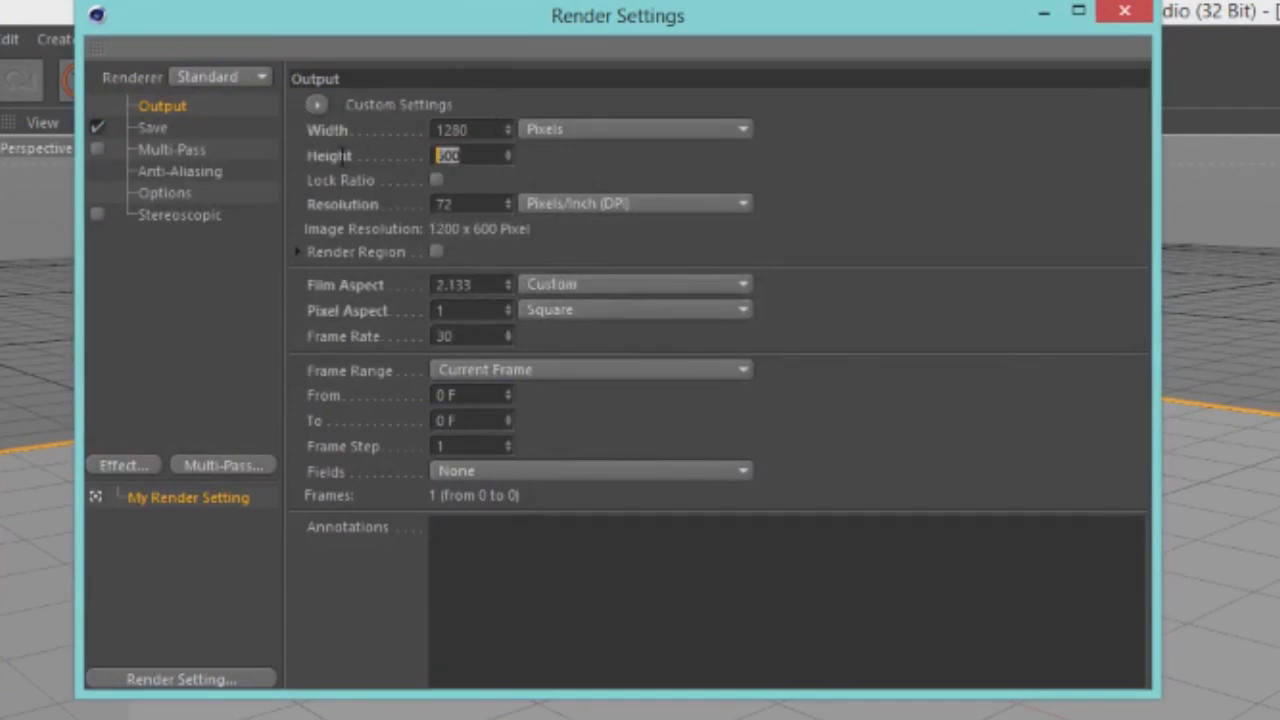
{"action": "key", "text": "BackSpace"}
{"action": "type", "text": "720"}
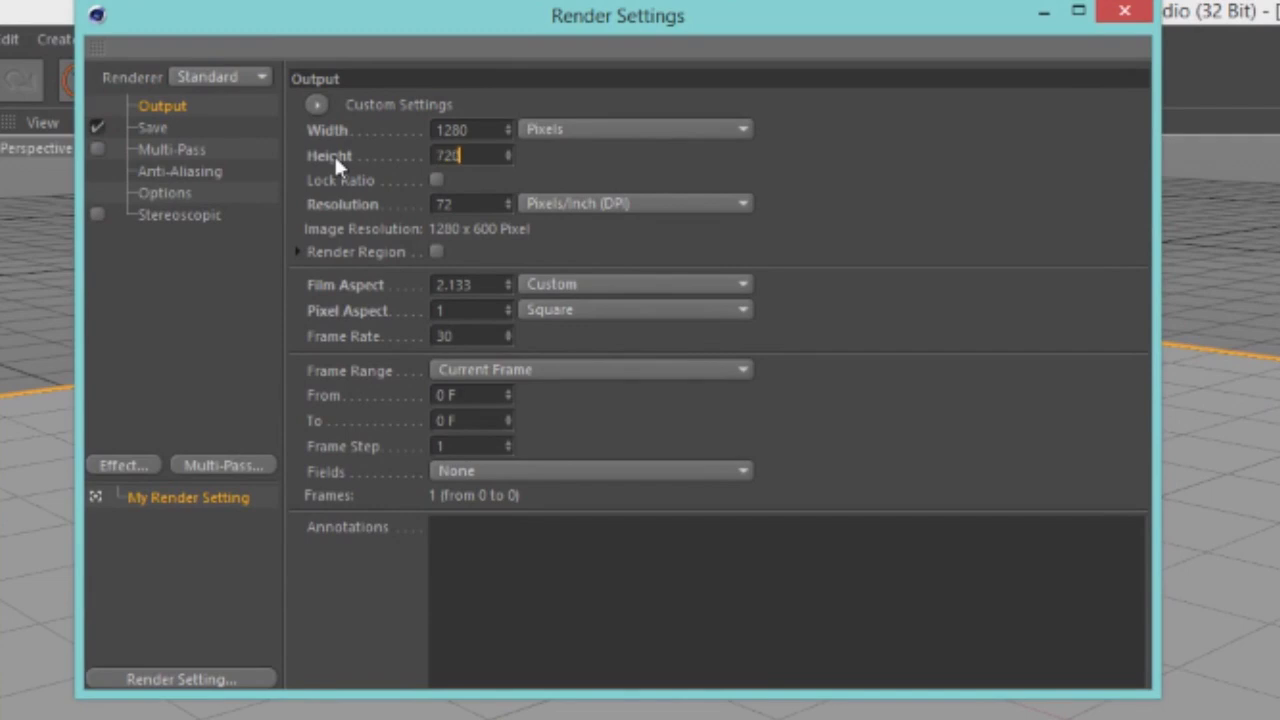
{"action": "key", "text": "Return"}
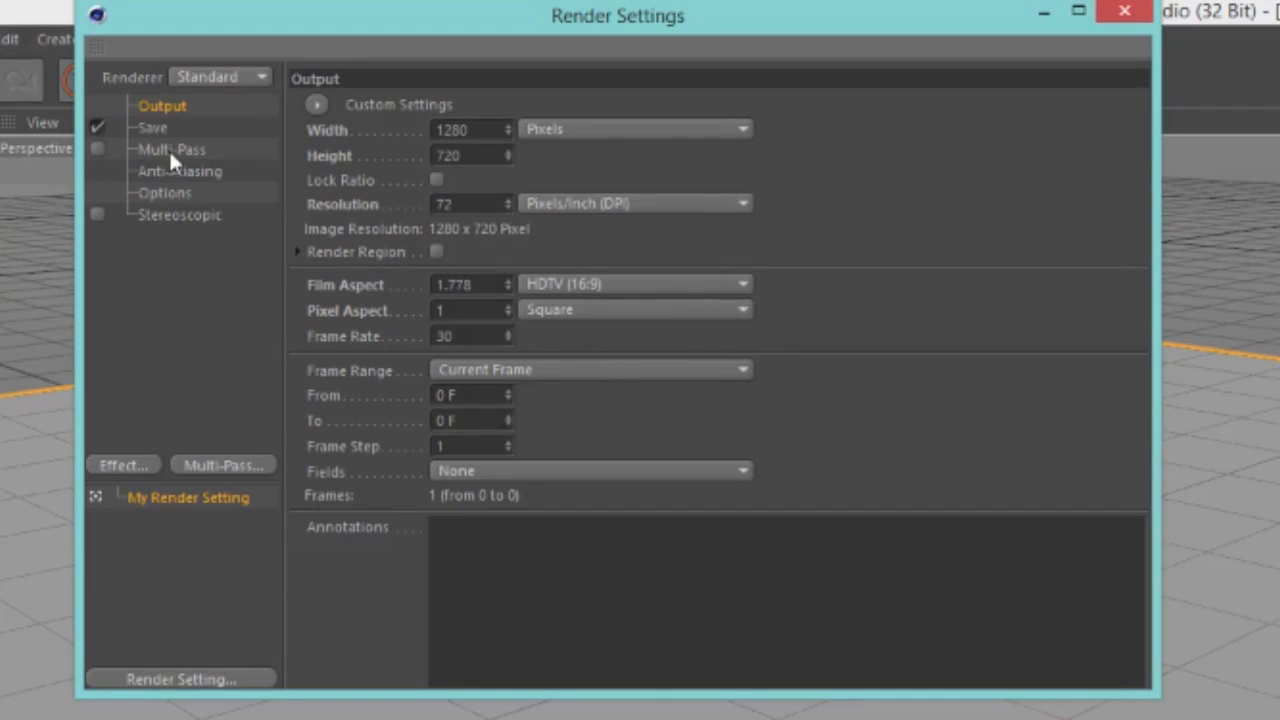
Add Ambient Occlusion and Global Illumination as render effects
{"action": "left_click", "coordinate": [122, 464]}
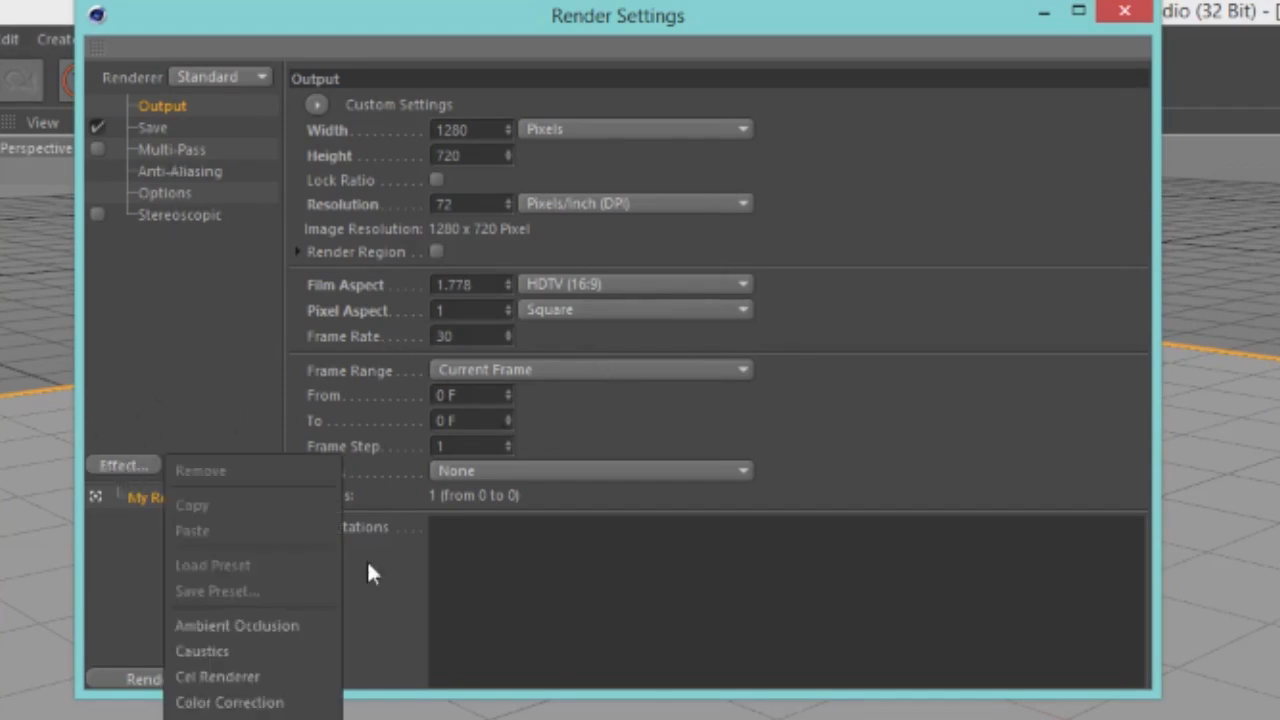
{"action": "left_click", "coordinate": [253, 626]}
{"action": "left_click", "coordinate": [123, 468]}
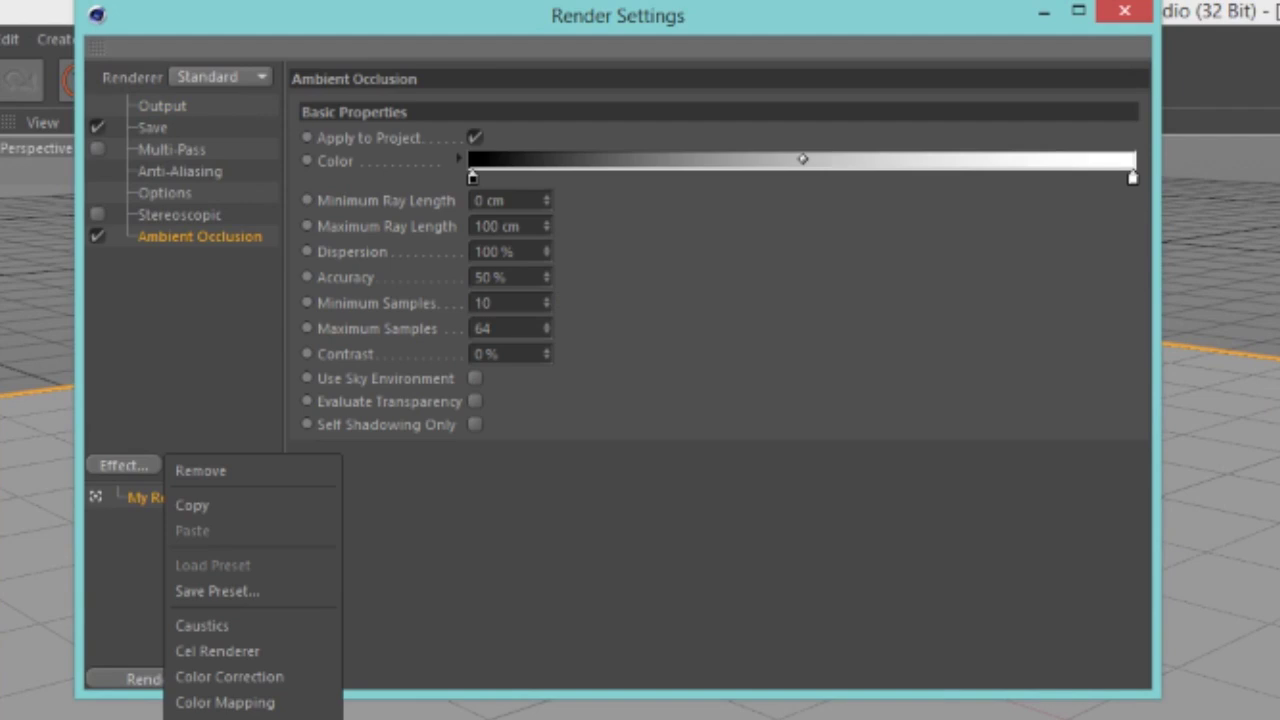
{"action": "left_click", "coordinate": [225, 715]}
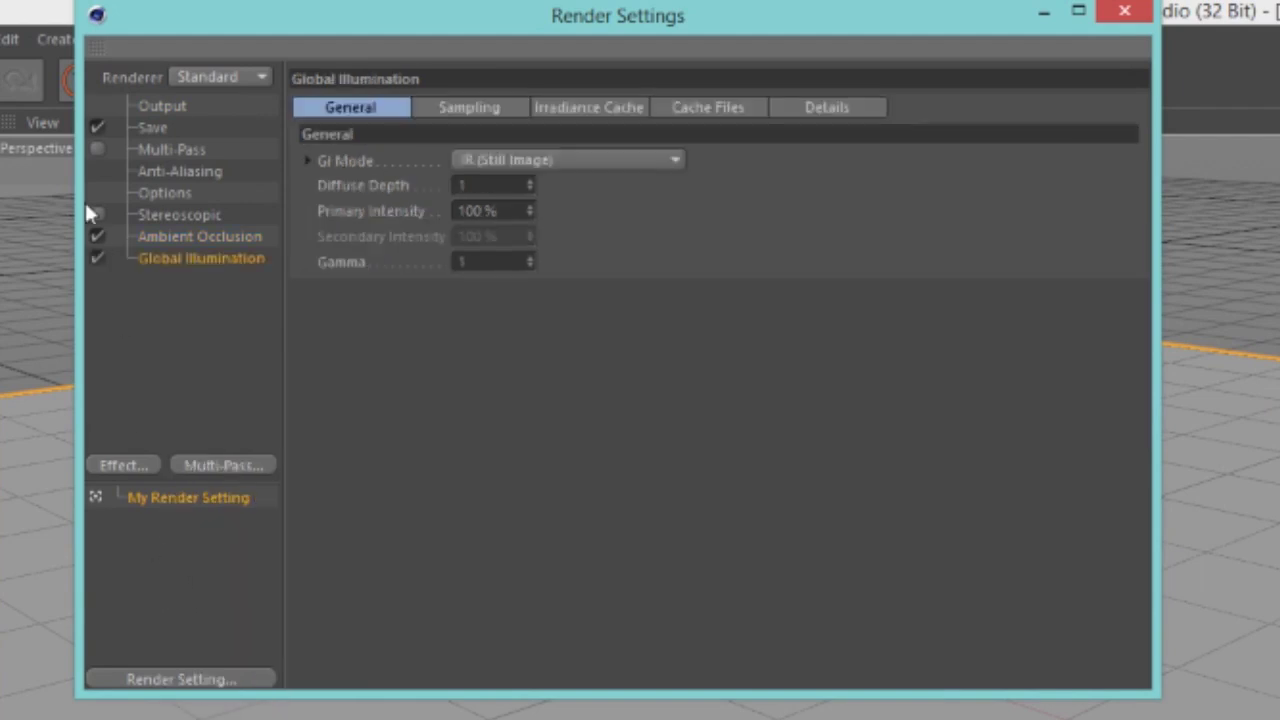
Lower the GI samples and irradiance cache record density to Low
{"action": "left_click", "coordinate": [470, 108]}
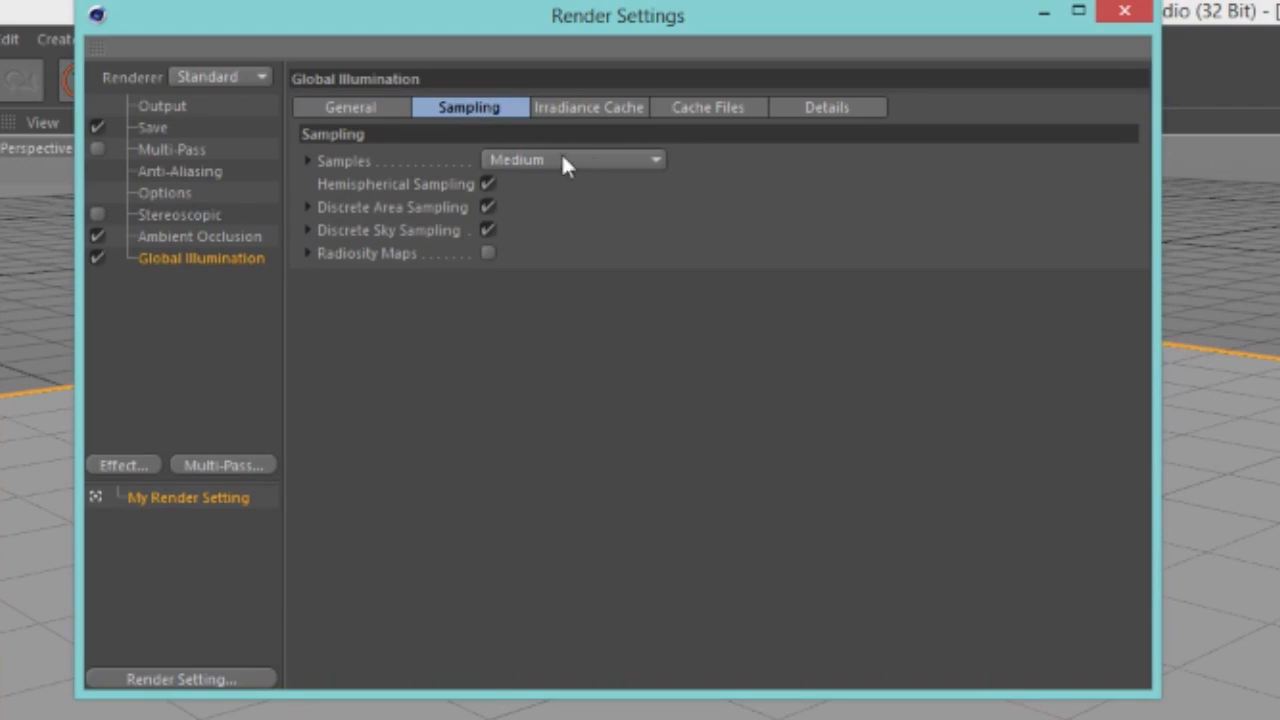
{"action": "left_click", "coordinate": [532, 160]}
{"action": "left_click", "coordinate": [533, 238]}
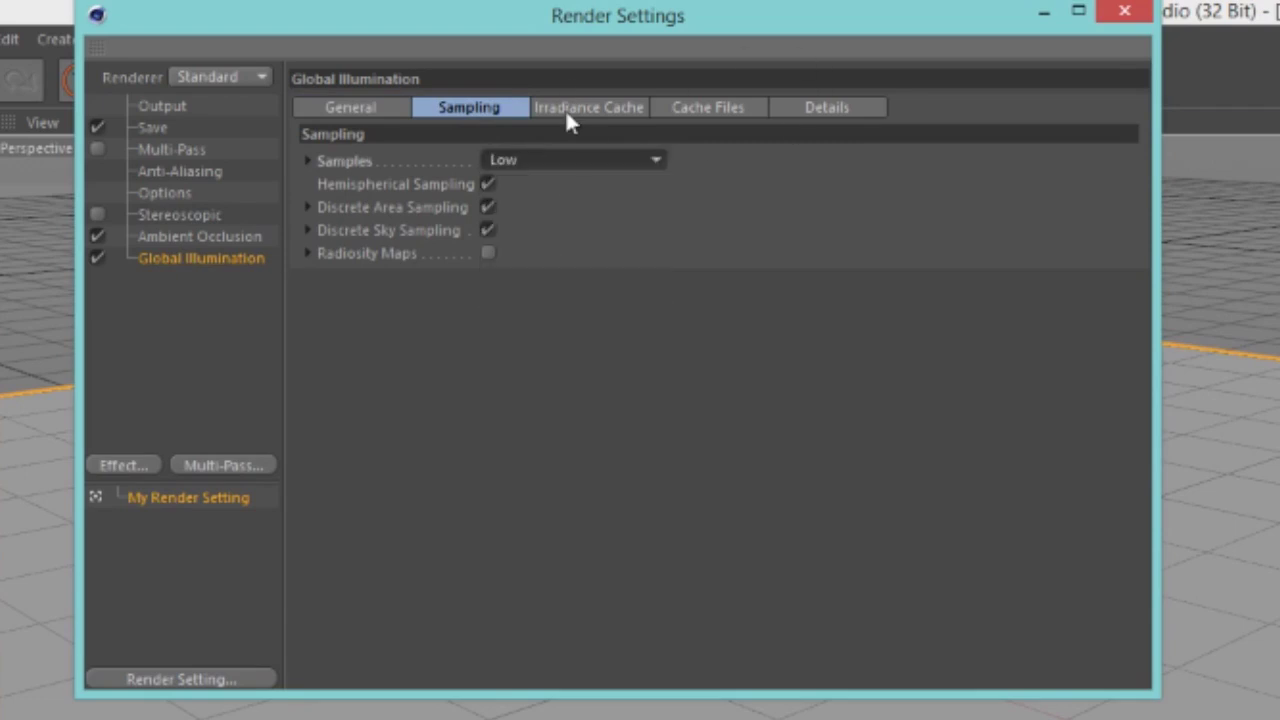
{"action": "left_click", "coordinate": [592, 109]}
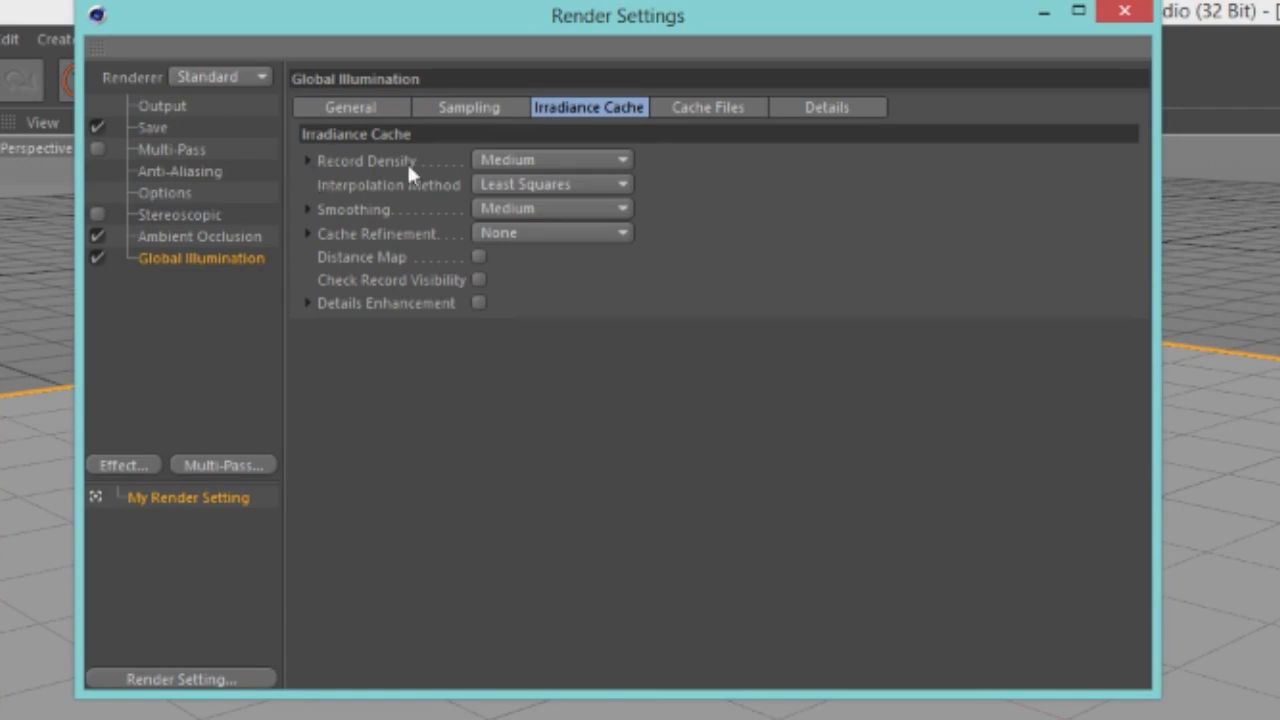
{"action": "left_click", "coordinate": [533, 160]}
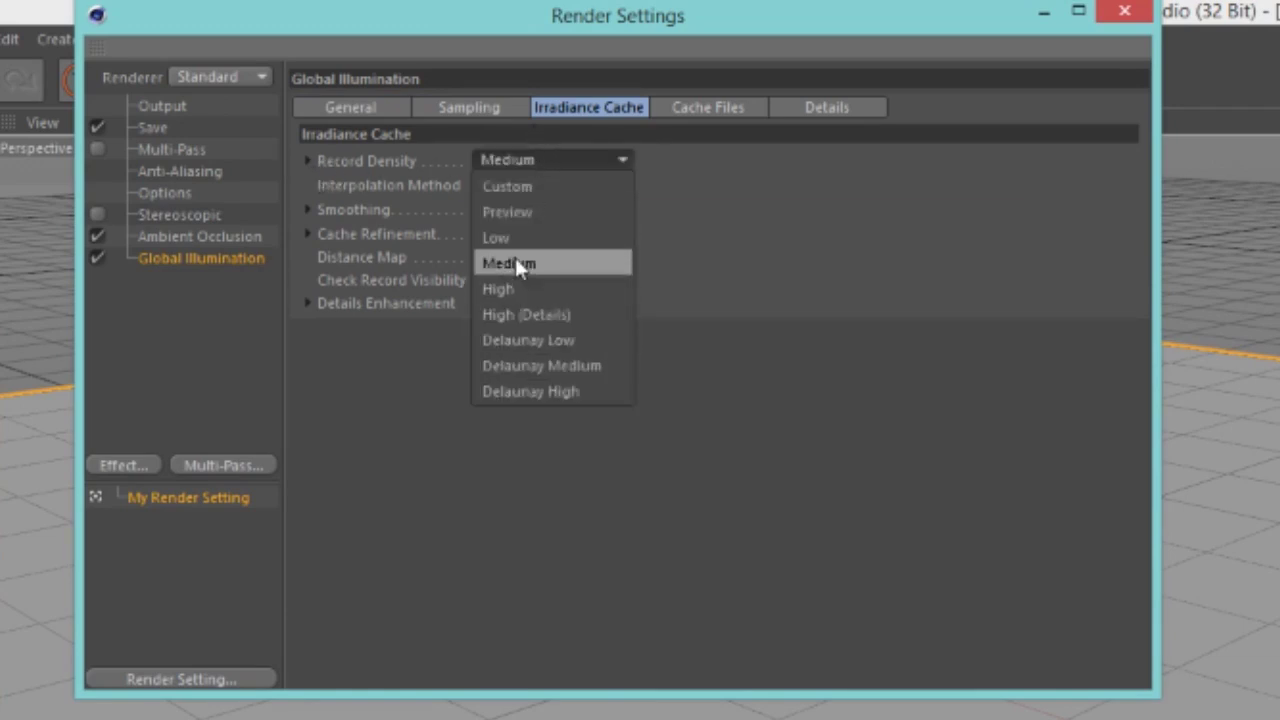
{"action": "left_click", "coordinate": [494, 235]}
{"action": "left_click", "coordinate": [1125, 11]}
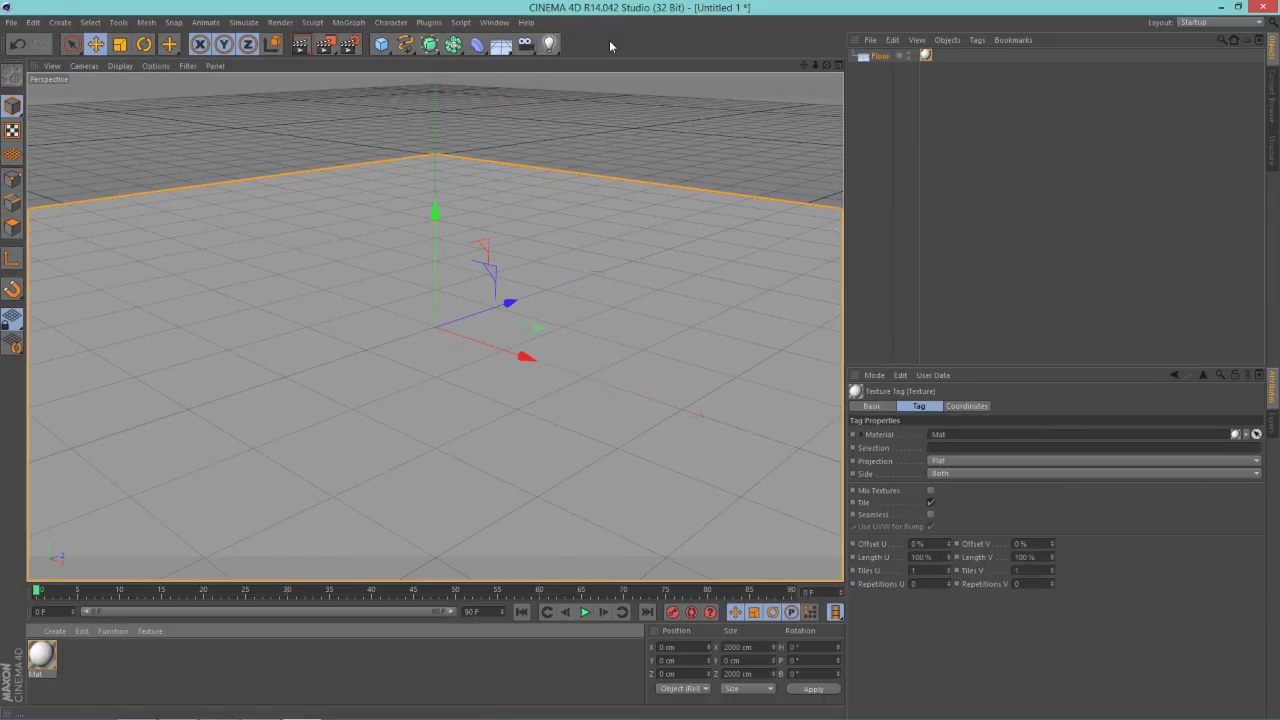
Add an infinite light rotated to about H 29.7°, P -31.6°, B 16.8°, aimed down at the floor
{"action": "left_click", "coordinate": [550, 46]}
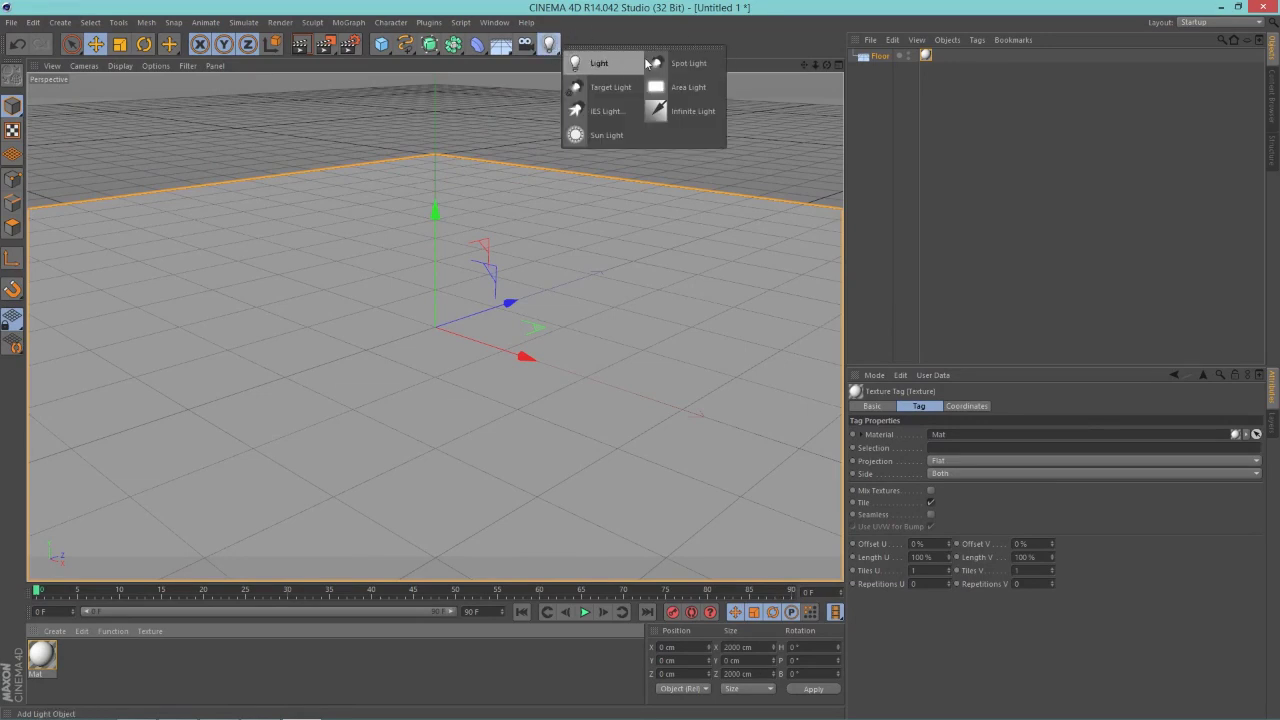
{"action": "left_click", "coordinate": [686, 112]}
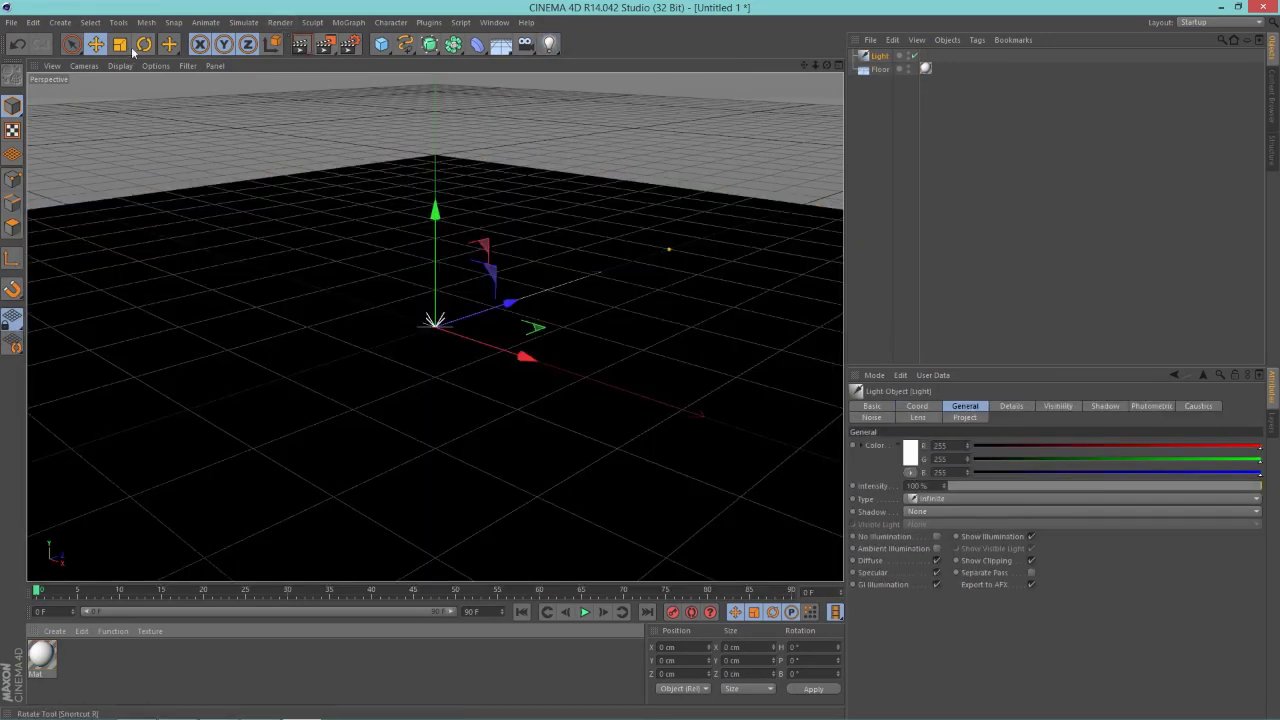
{"action": "left_click", "coordinate": [143, 45]}
{"action": "left_click_drag", "start_coordinate": [432, 290], "coordinate": [466, 332]}
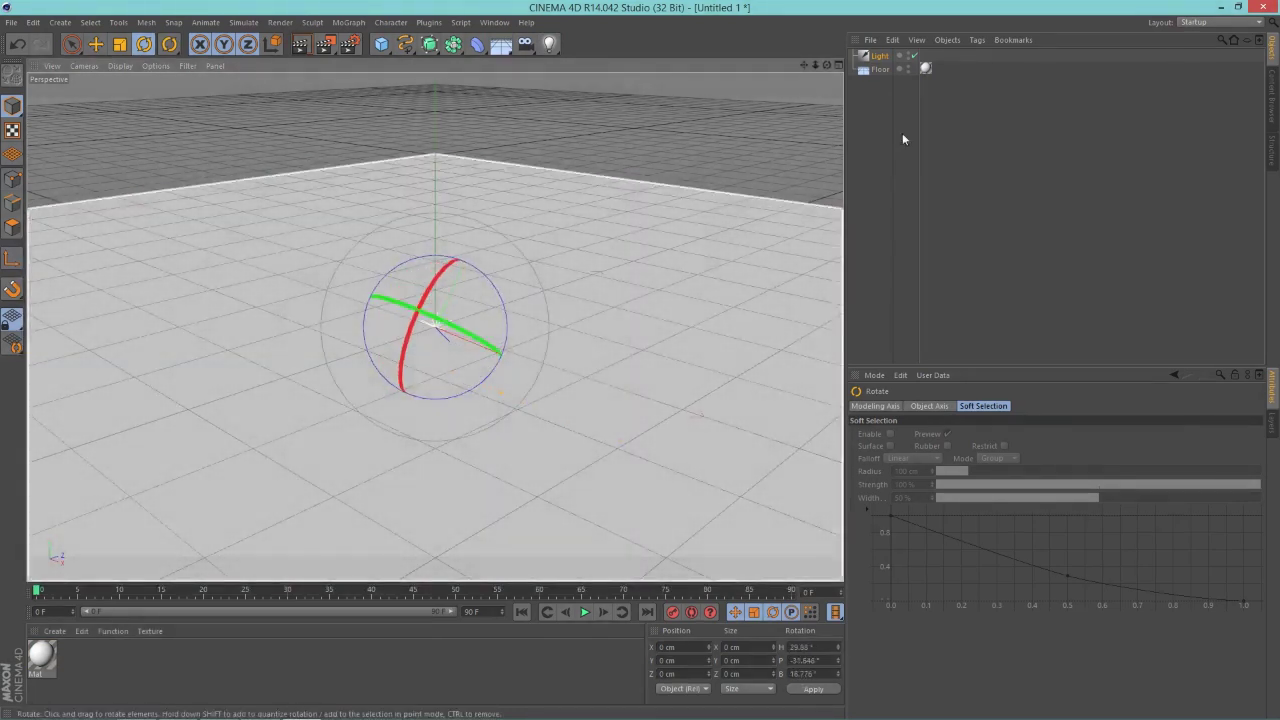
{"action": "left_click", "coordinate": [878, 69]}
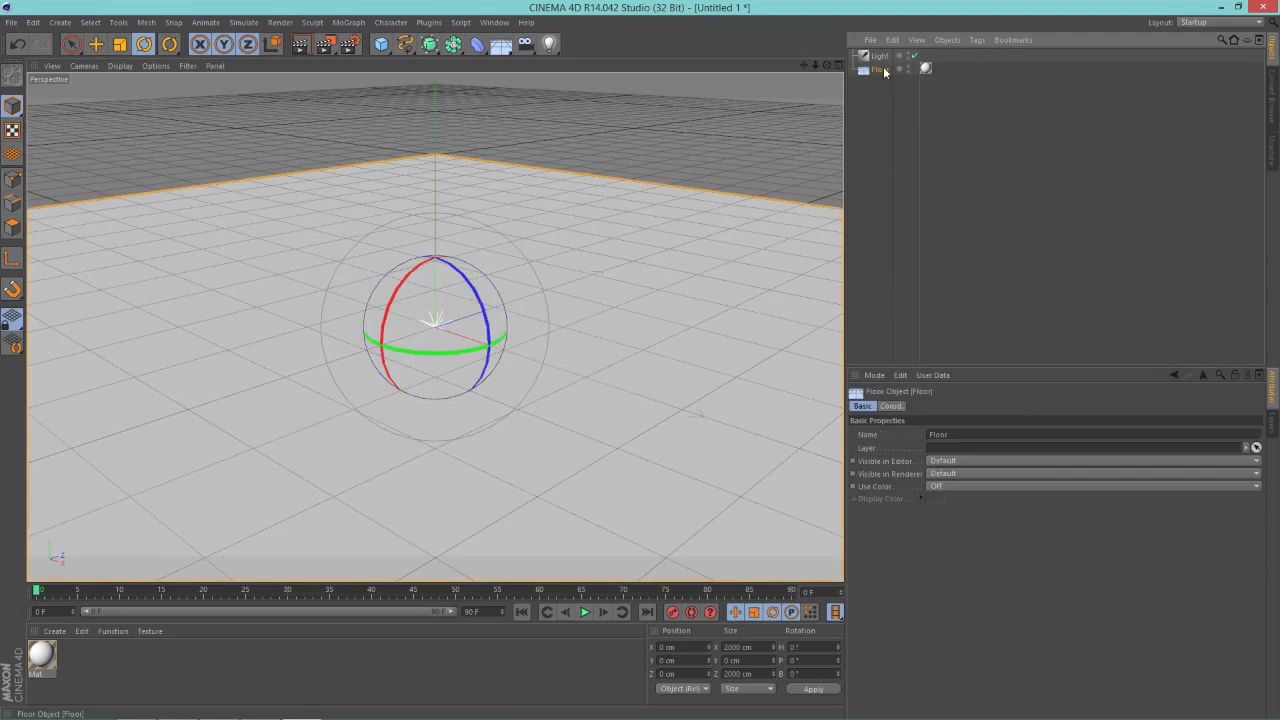
Duplicate the Floor and rotate Floor.1 to H 90° and B 90° so it stands upright as a wall
{"action": "mouse_move", "coordinate": [884, 72]}
{"action": "left_mouse_down", "text": "ctrl"}
{"action": "mouse_move", "coordinate": [880, 57]}
{"action": "mouse_move", "coordinate": [885, 77]}
{"action": "left_mouse_up", "text": "ctrl"}
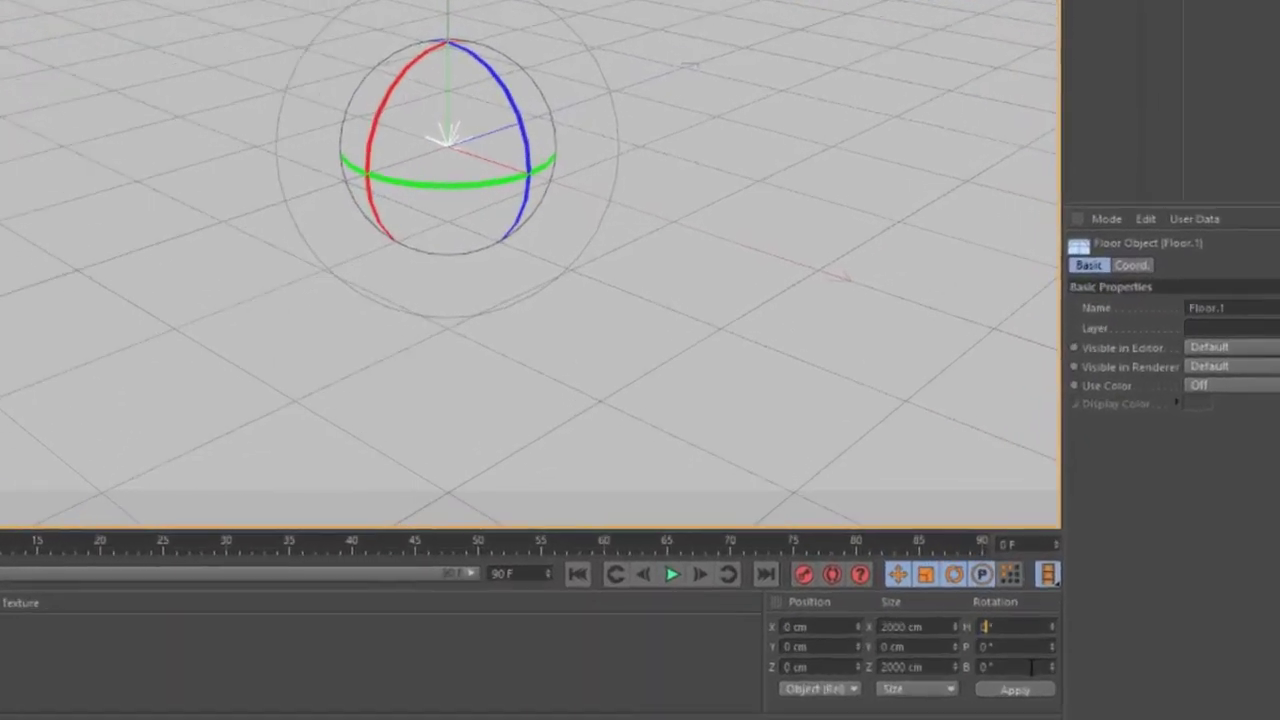
{"action": "left_click", "coordinate": [812, 647]}
{"action": "type", "text": "90"}
{"action": "key", "text": "Return"}
{"action": "left_click", "coordinate": [1180, 657]}
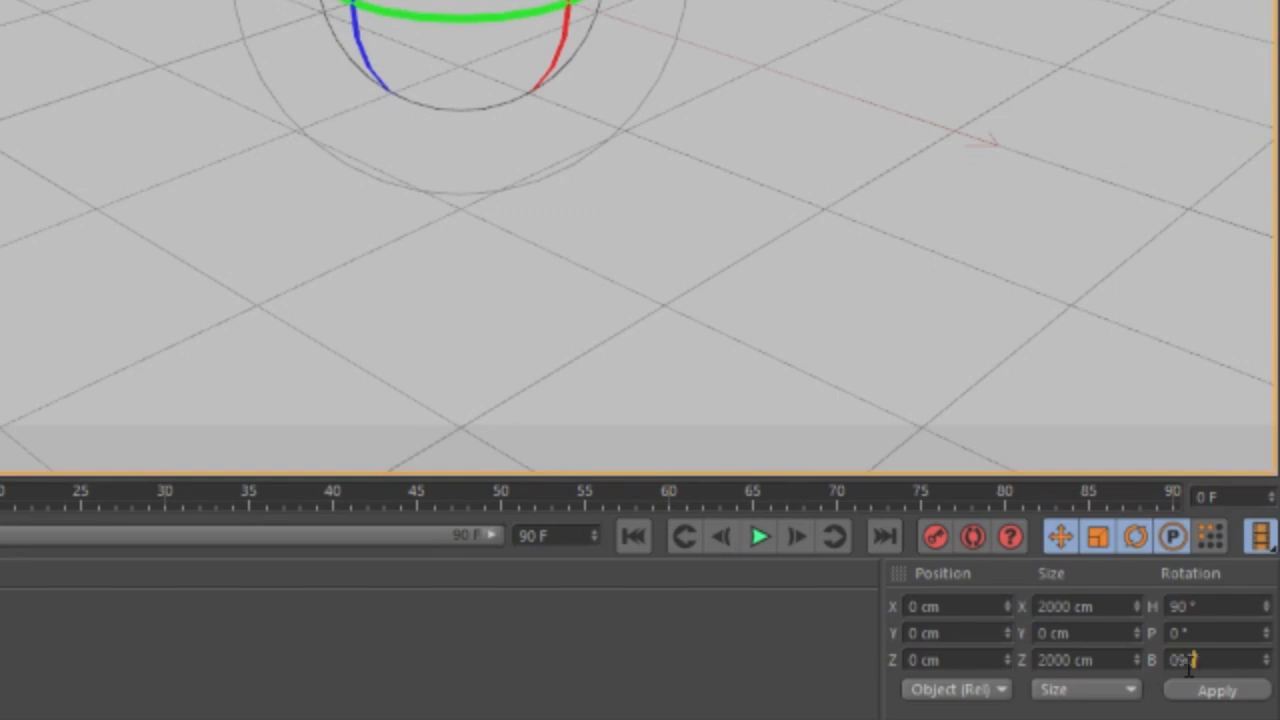
{"action": "type", "text": "90"}
{"action": "key", "text": "Return"}
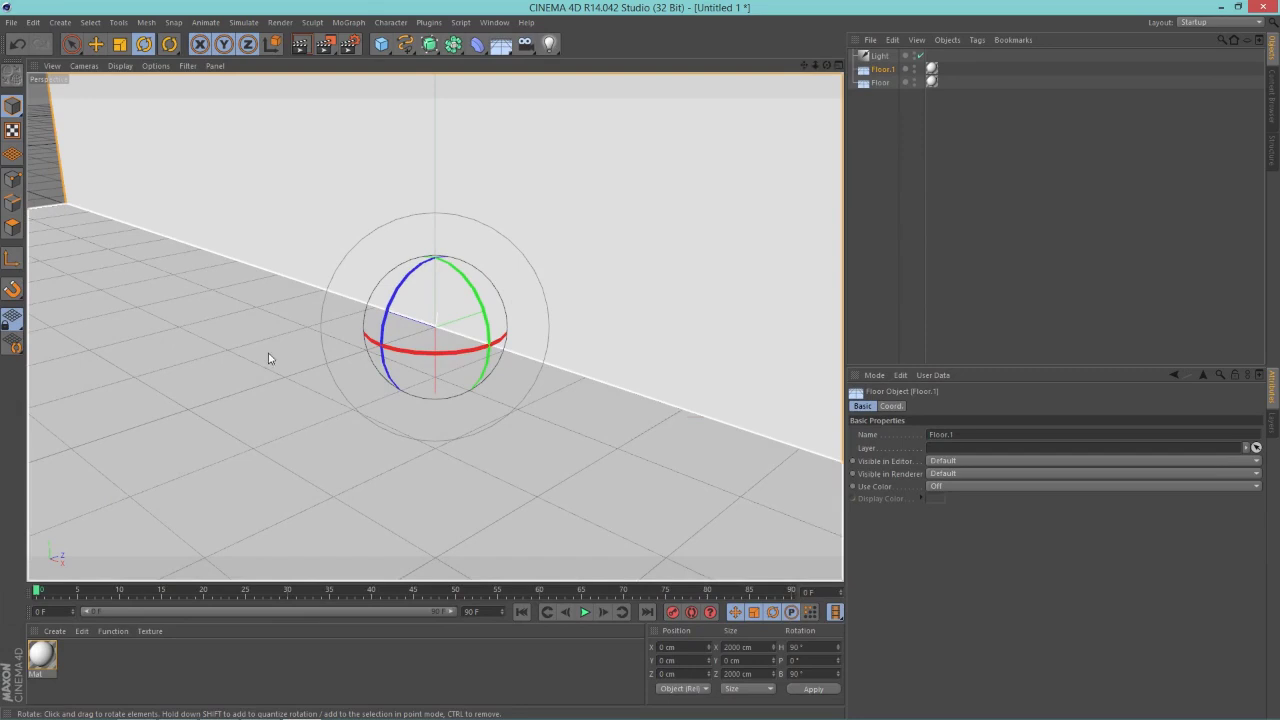
{"action": "left_click_drag", "start_coordinate": [253, 361], "coordinate": [440, 330], "text": "alt"}
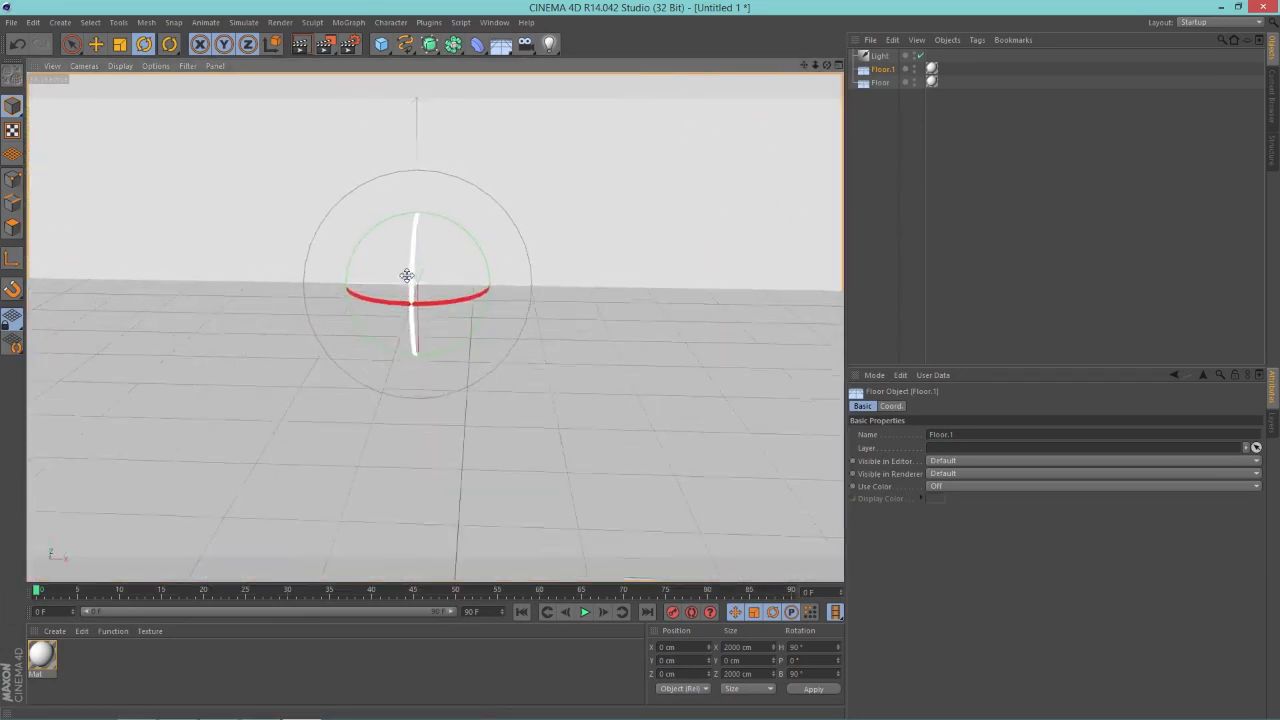
{"action": "left_click", "coordinate": [878, 56]}
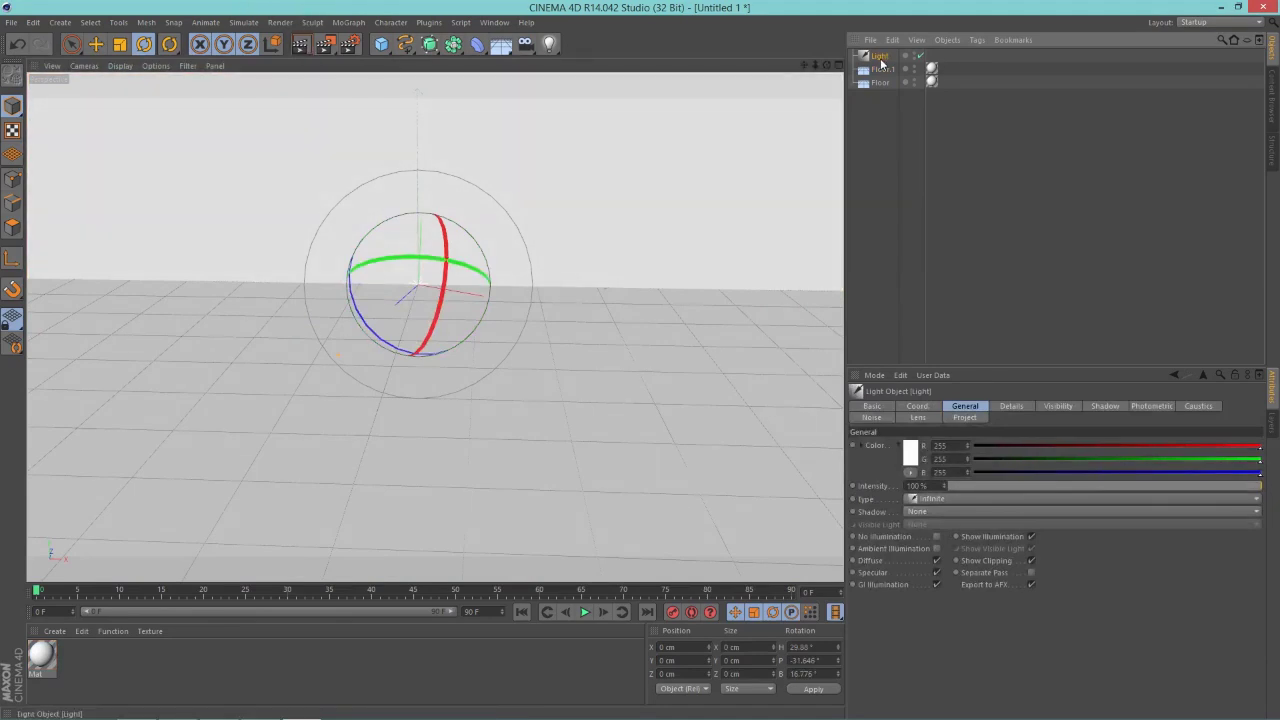
Render a quick preview of the white floor, back wall and light setup
{"action": "left_click", "coordinate": [300, 44]}
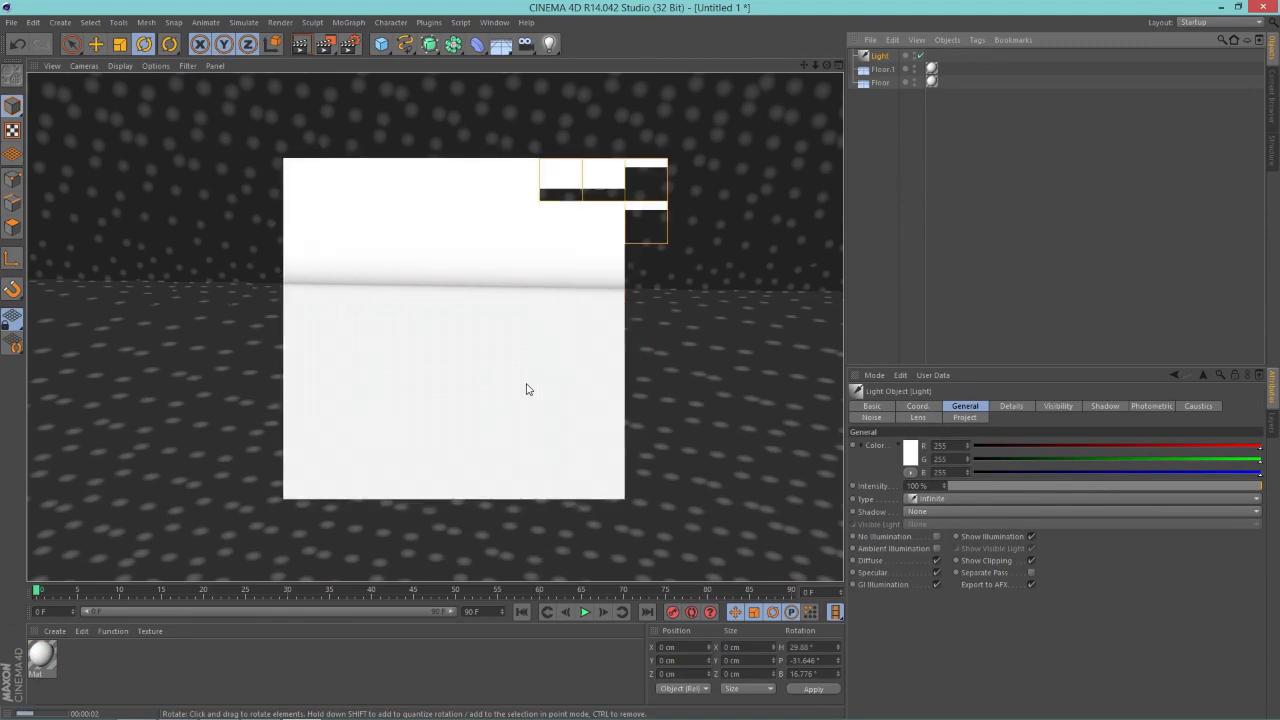
{"action": "left_click", "coordinate": [467, 335]}
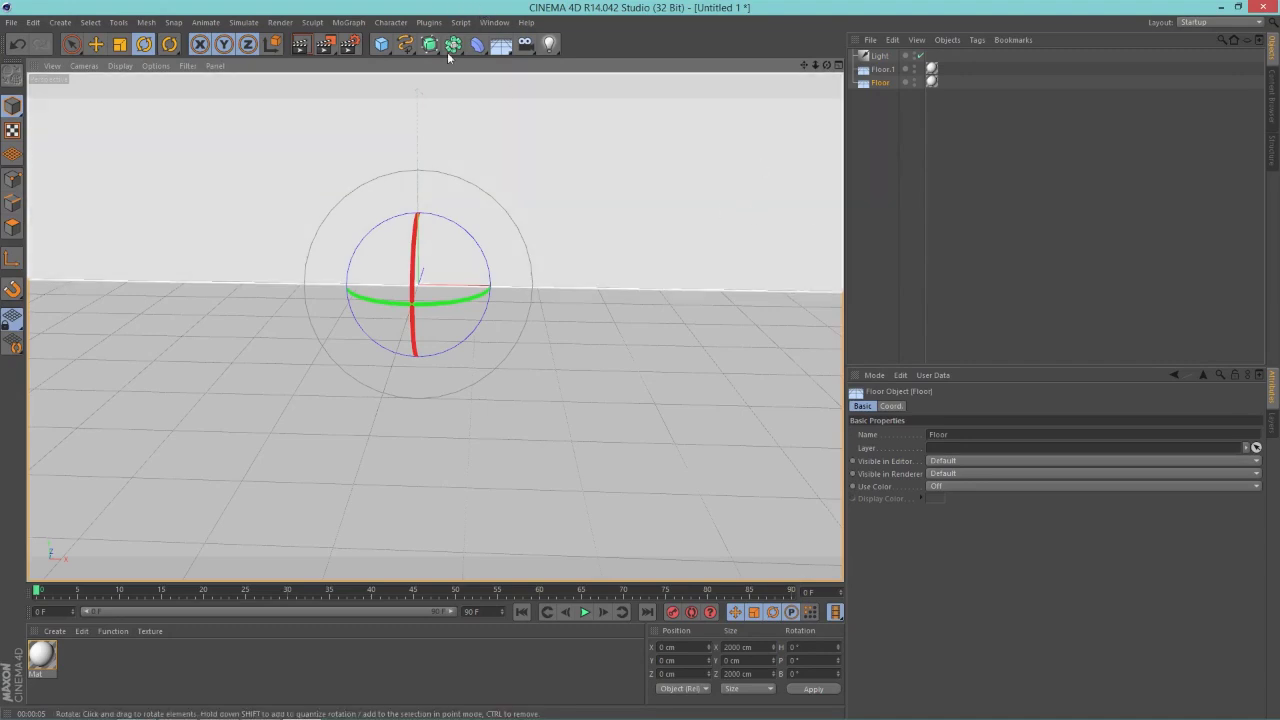
Add a MoText object reading 'Text' and move it forward above the floor, toward the camera
{"action": "left_click", "coordinate": [348, 22]}
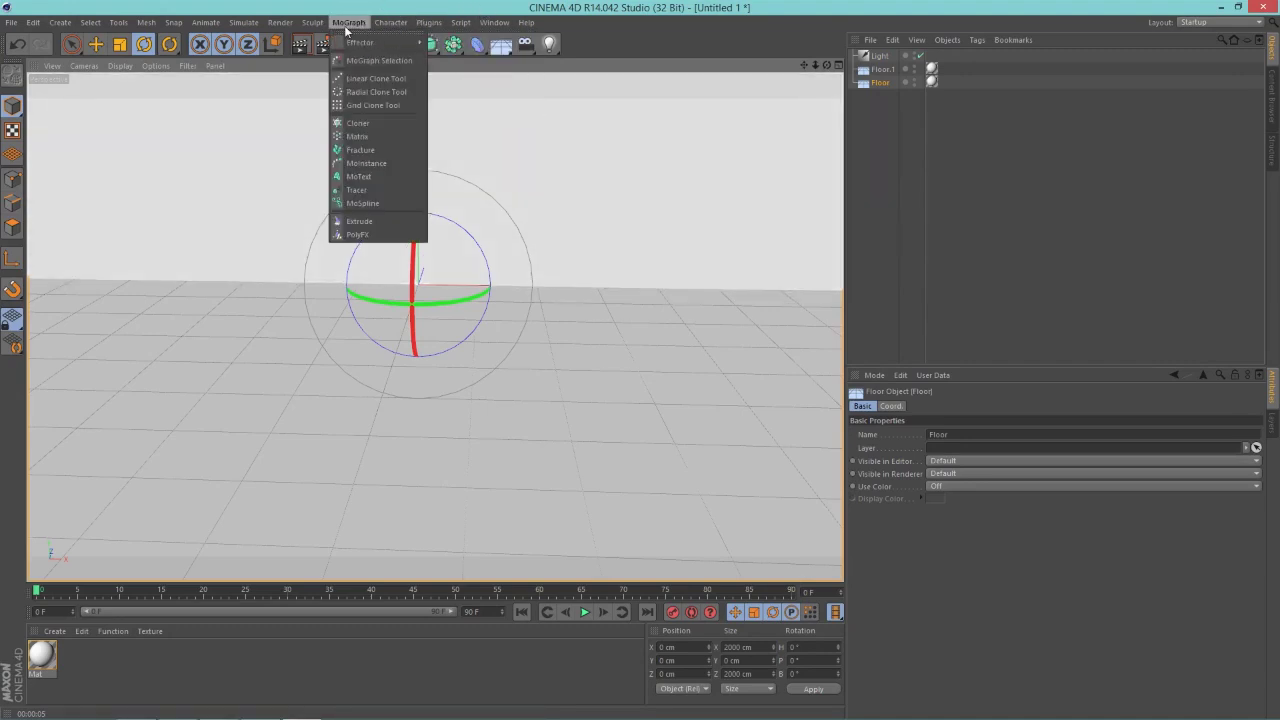
{"action": "left_click", "coordinate": [359, 176]}
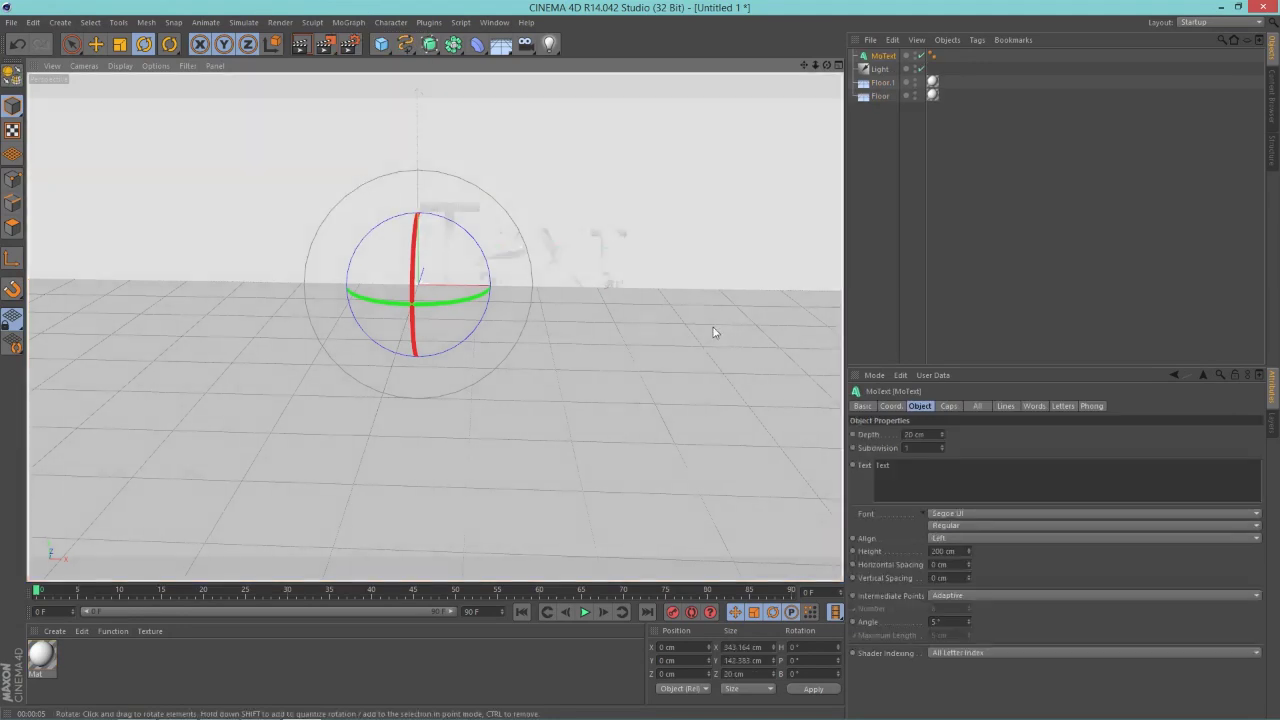
{"action": "key", "text": "e"}
{"action": "left_click_drag", "start_coordinate": [428, 263], "coordinate": [300, 358]}
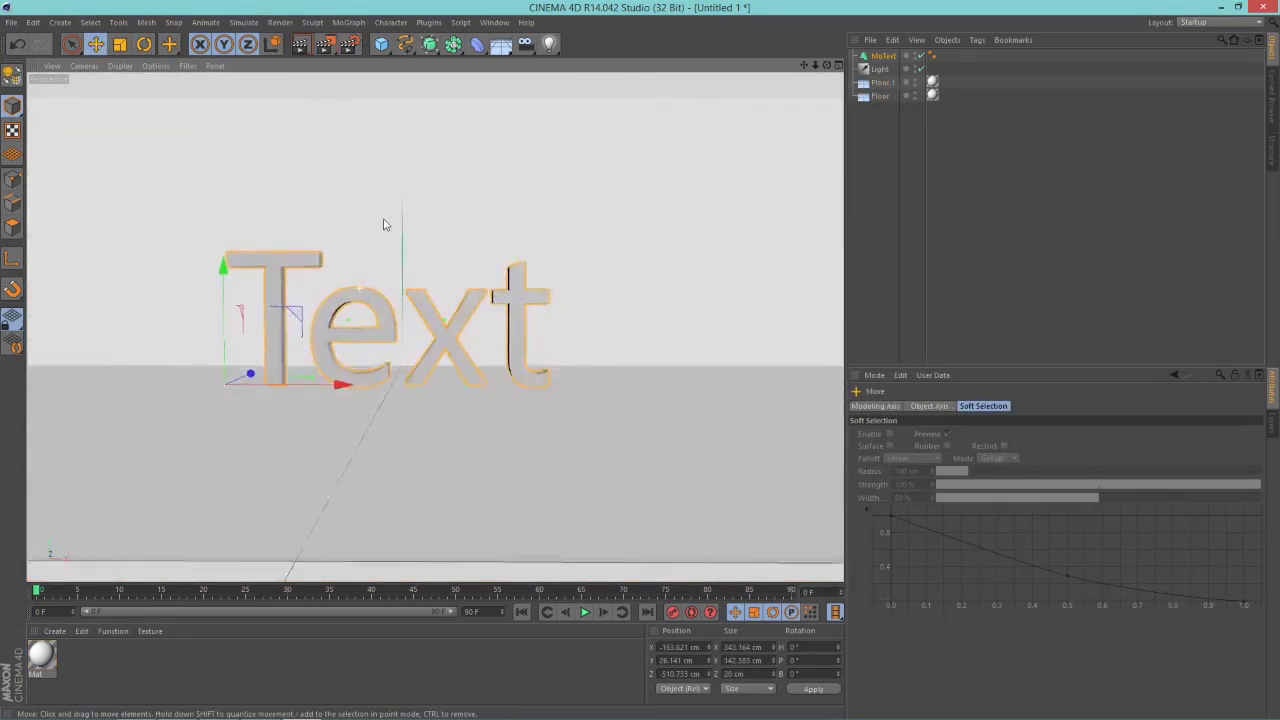
{"action": "mouse_move", "coordinate": [381, 311]}
{"action": "left_mouse_down", "text": "alt"}
{"action": "mouse_move", "coordinate": [389, 391]}
{"action": "mouse_move", "coordinate": [357, 397]}
{"action": "mouse_move", "coordinate": [312, 367]}
{"action": "mouse_move", "coordinate": [437, 491]}
{"action": "mouse_move", "coordinate": [382, 505]}
{"action": "mouse_move", "coordinate": [385, 331]}
{"action": "left_mouse_up", "text": "alt"}
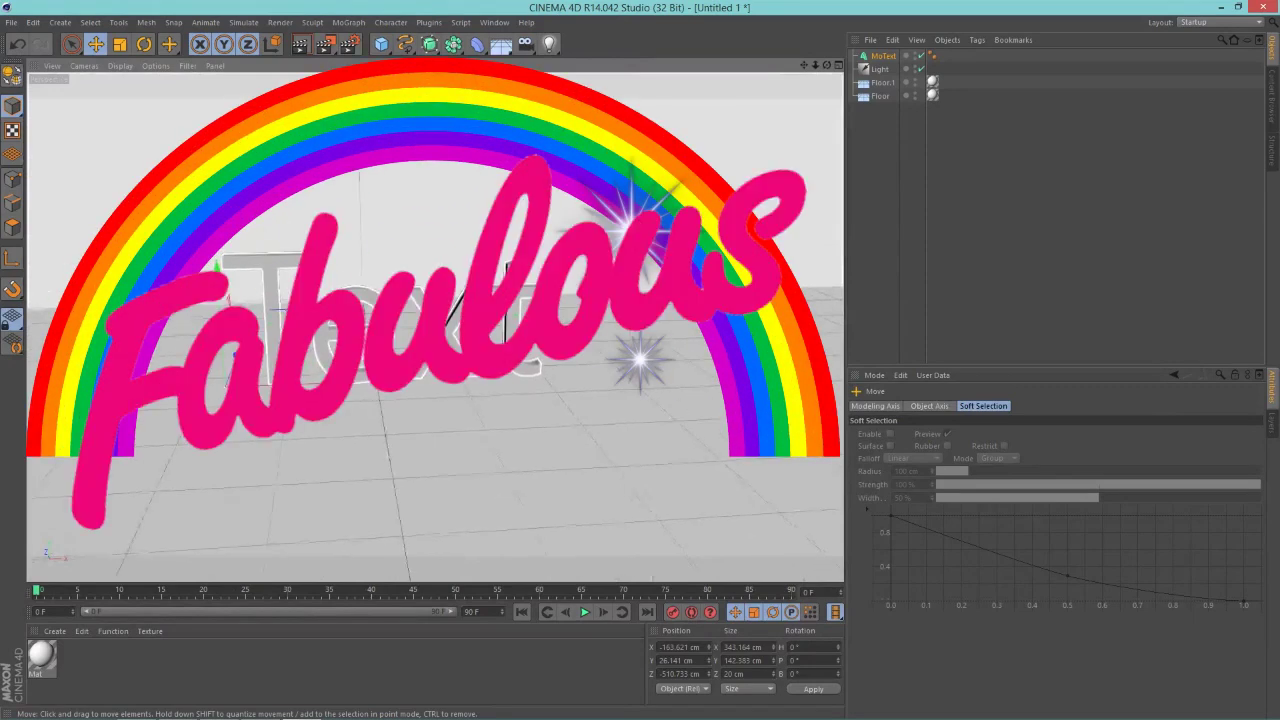
{"action": "left_click_drag", "start_coordinate": [385, 331], "coordinate": [397, 379], "text": "alt"}
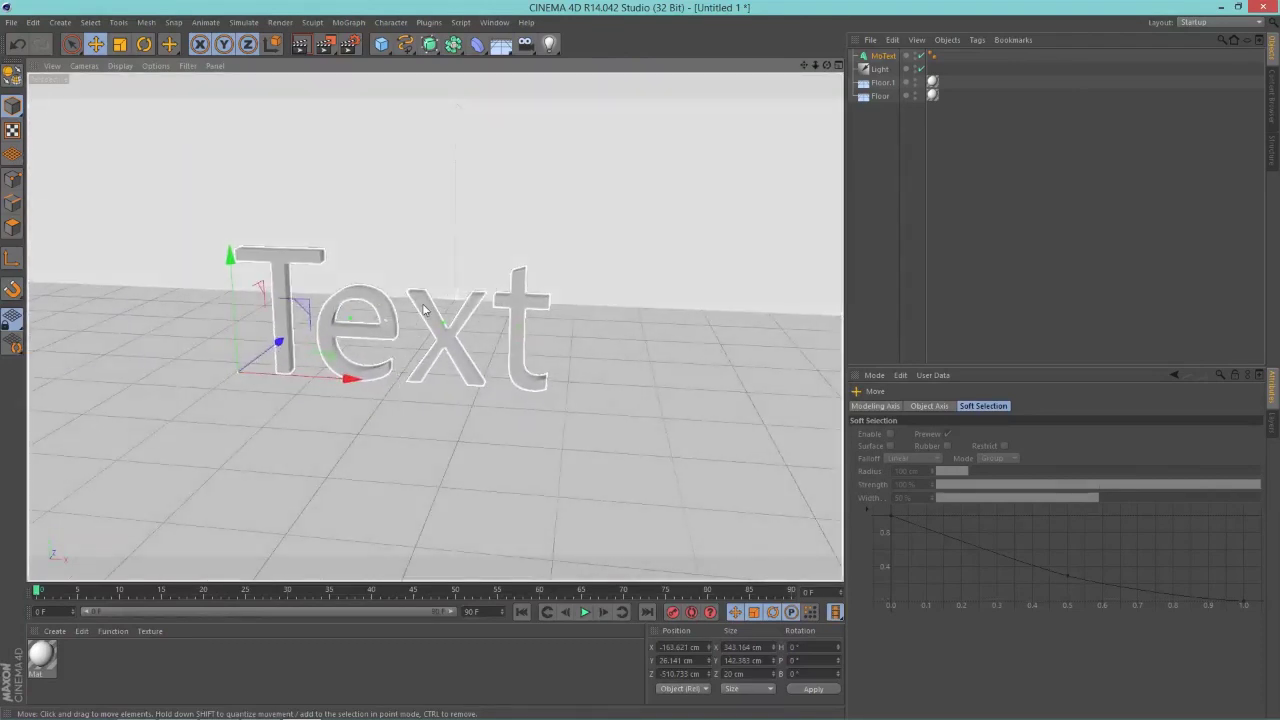
{"action": "left_click_drag", "start_coordinate": [424, 311], "coordinate": [480, 540], "text": "alt"}
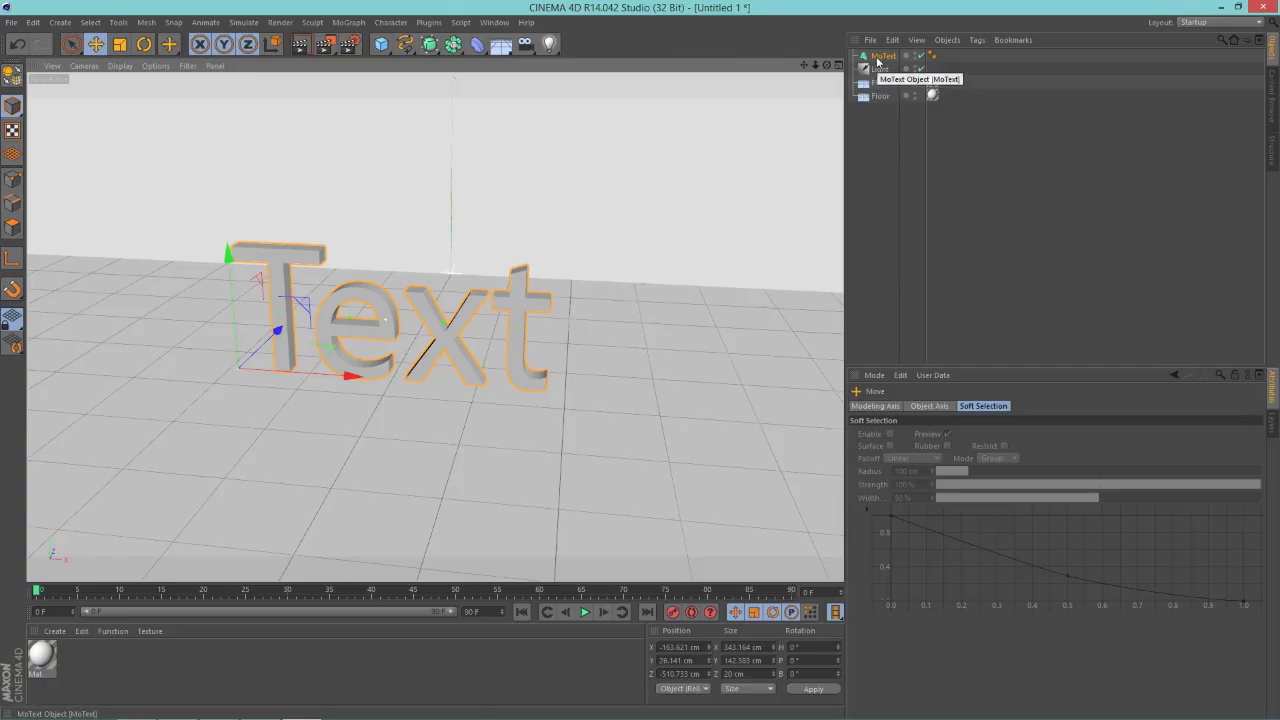
Duplicate the MoText object and set the original's depth to 100 cm
{"action": "left_click", "coordinate": [880, 57]}
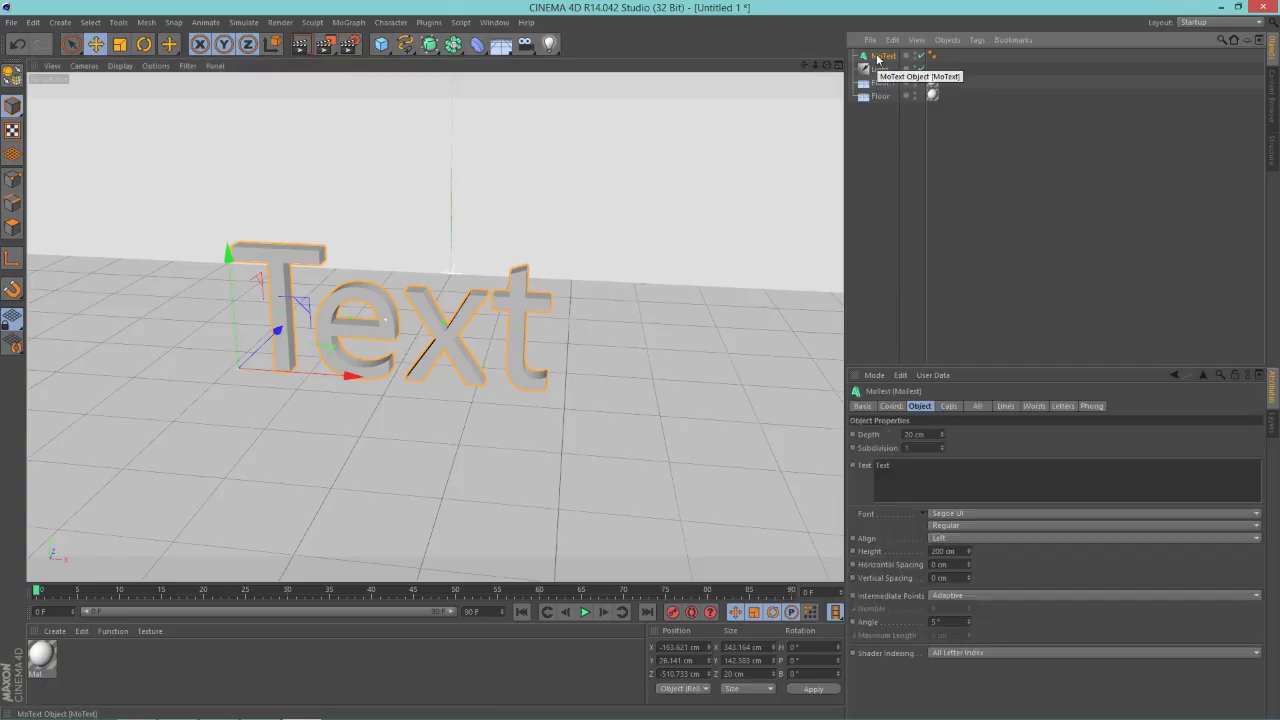
{"action": "key", "text": "ctrl+c"}
{"action": "key", "text": "ctrl+v"}
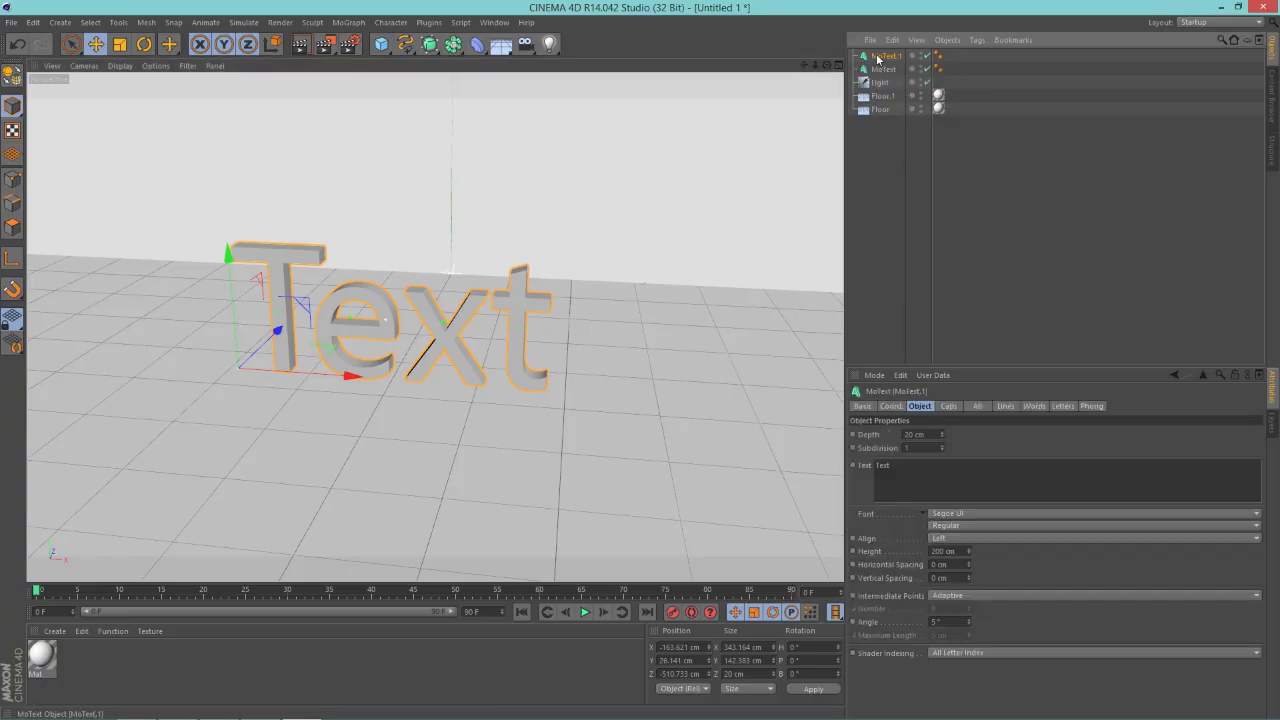
{"action": "left_click", "coordinate": [883, 69]}
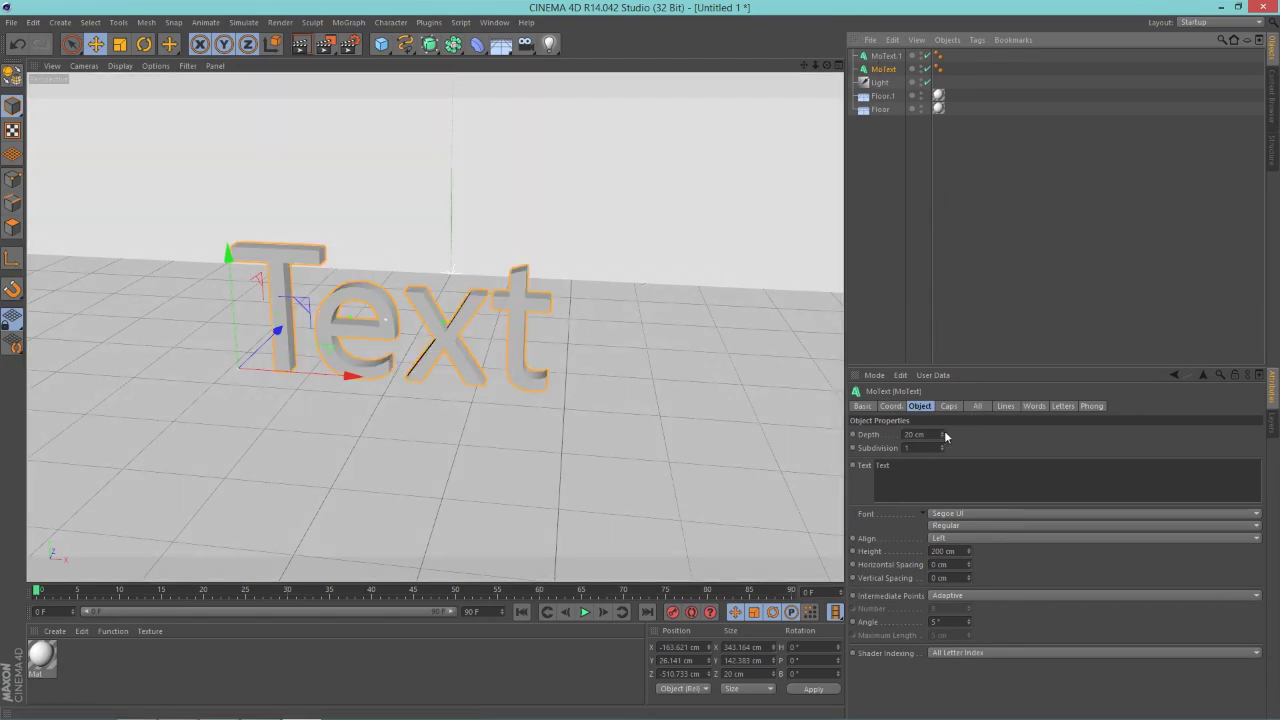
{"action": "left_click_drag", "start_coordinate": [943, 438], "coordinate": [965, 400]}
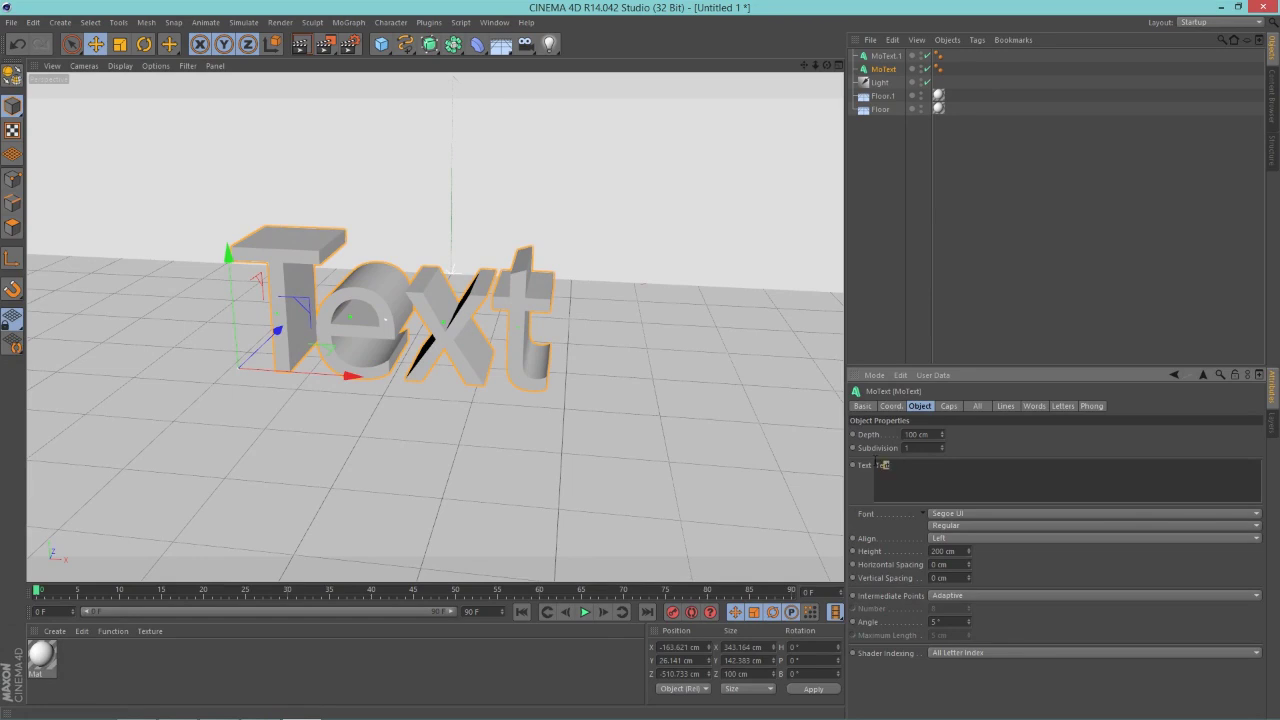
Change the wording of both MoText objects from 'Text' to 'Waffles'
{"action": "double_click", "coordinate": [882, 465]}
{"action": "type", "text": "Waffles"}
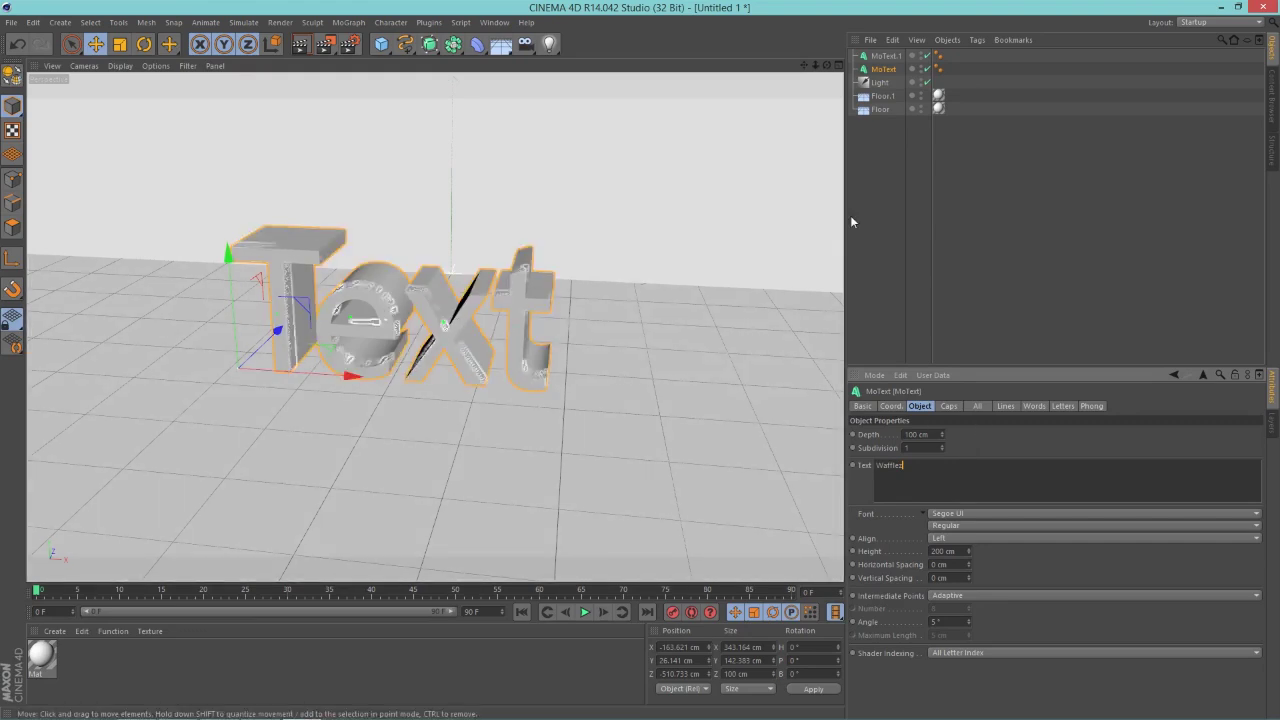
{"action": "left_click", "coordinate": [884, 55]}
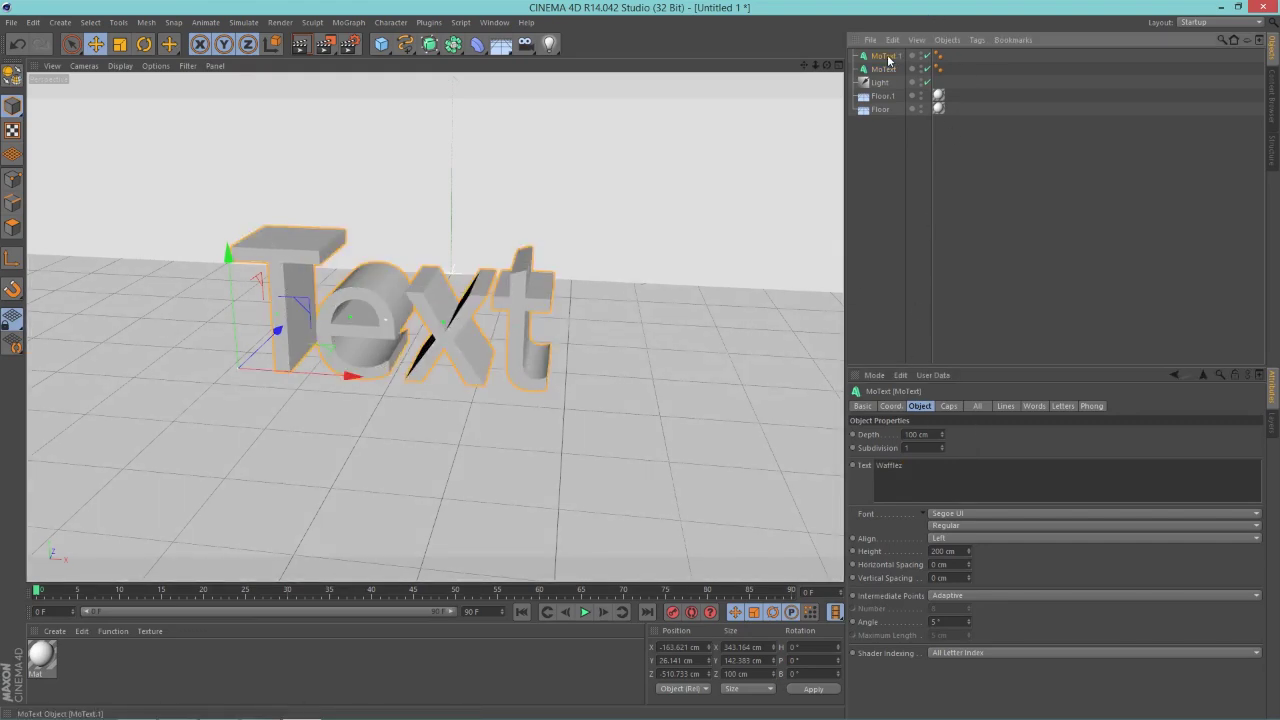
{"action": "double_click", "coordinate": [910, 472]}
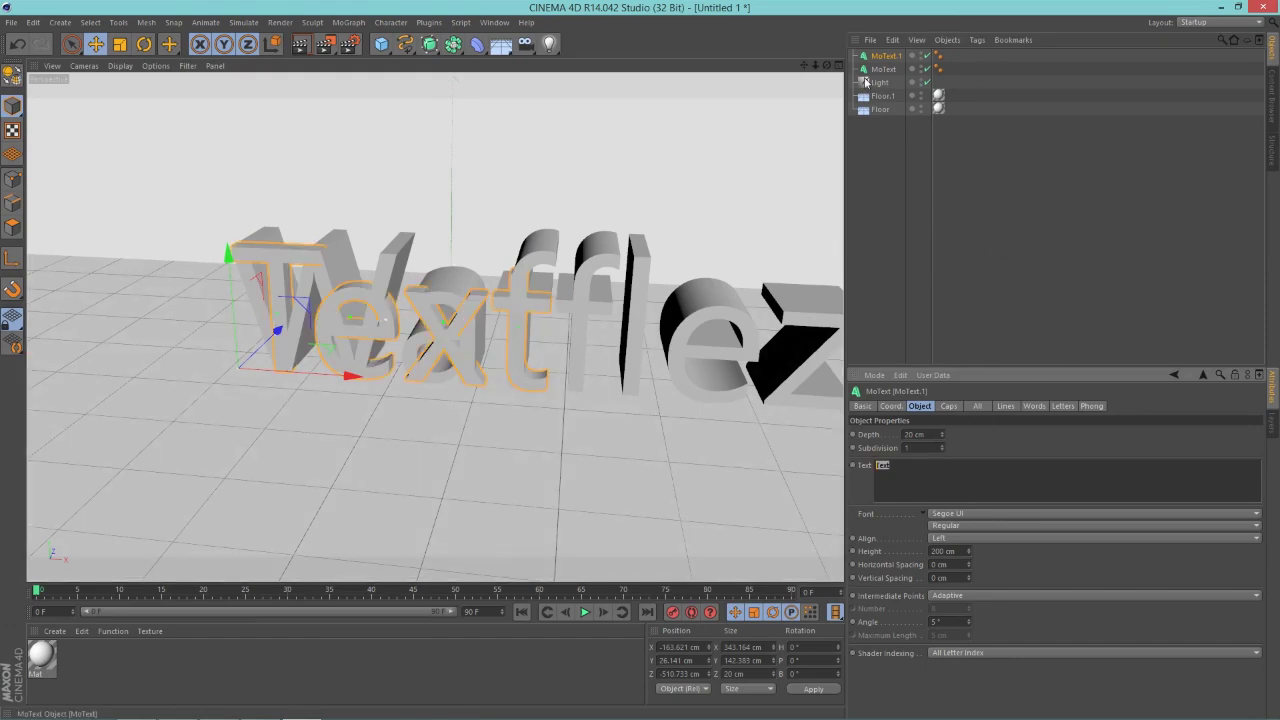
{"action": "key", "text": "BackSpace"}
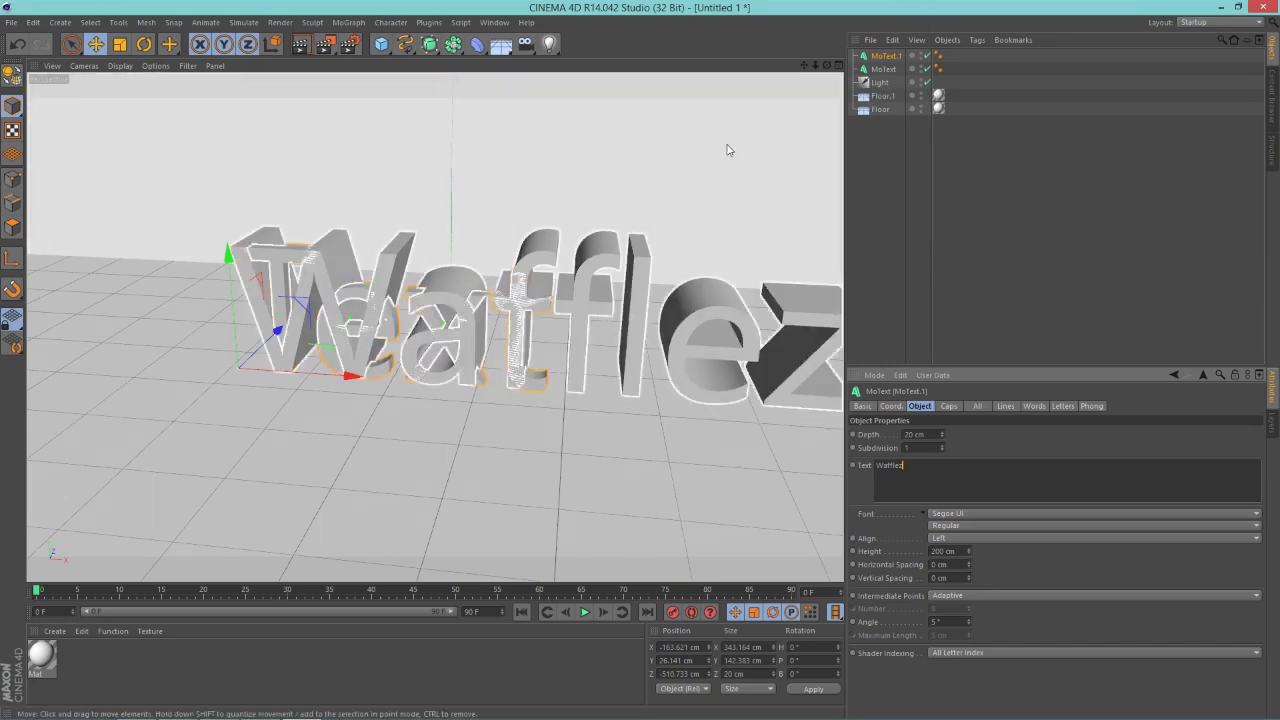
{"action": "left_click", "coordinate": [906, 177]}
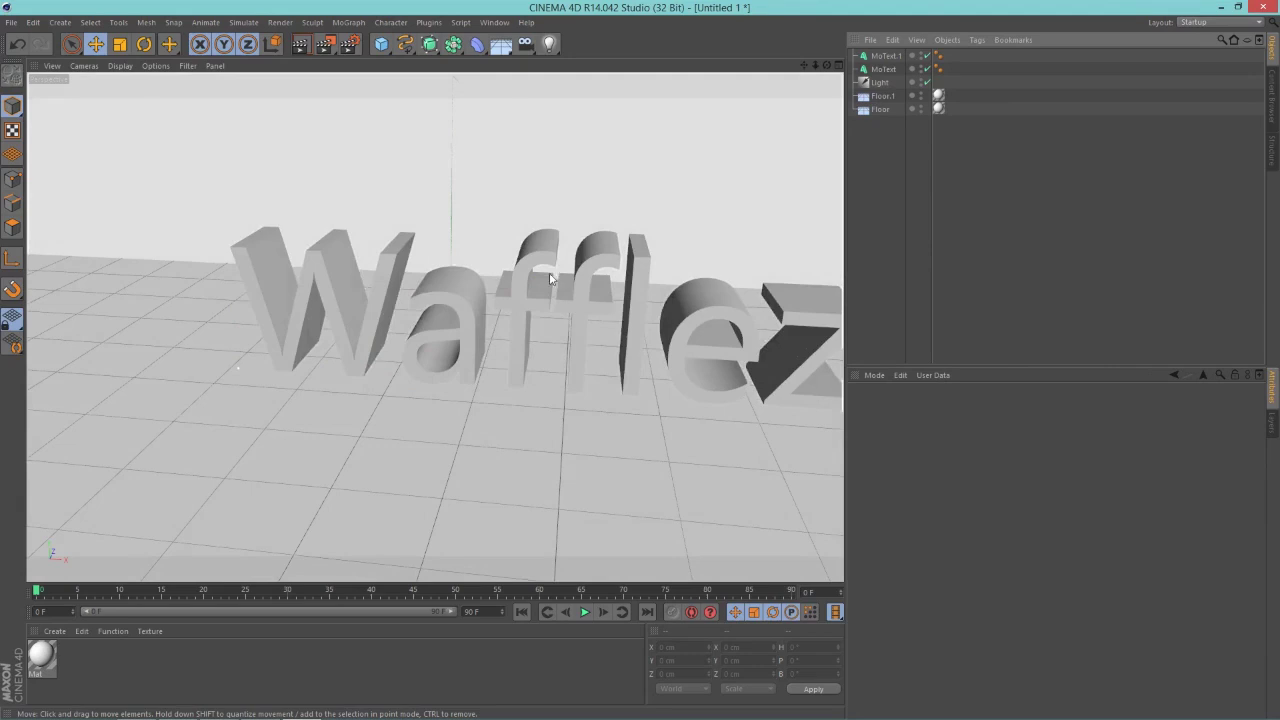
Set MoText.1's depth to 80 cm and nudge it along Z to -501.274 cm
{"action": "left_click", "coordinate": [890, 68]}
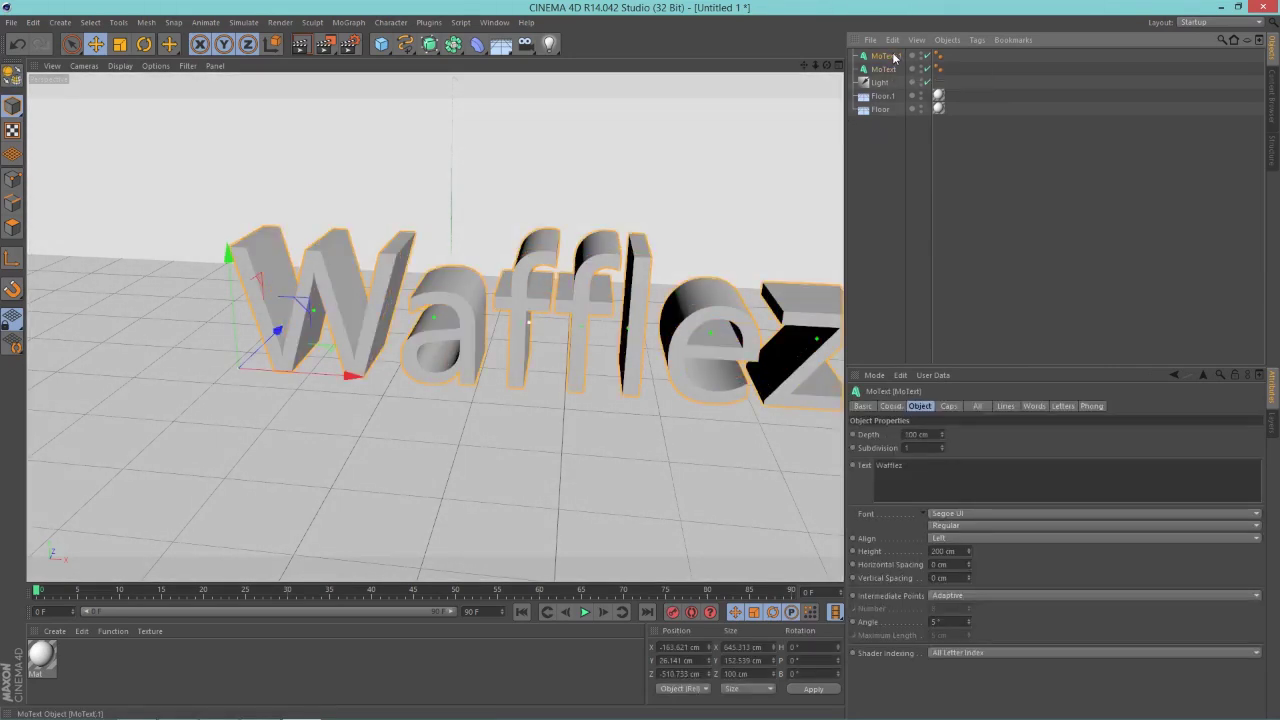
{"action": "left_click", "coordinate": [893, 57]}
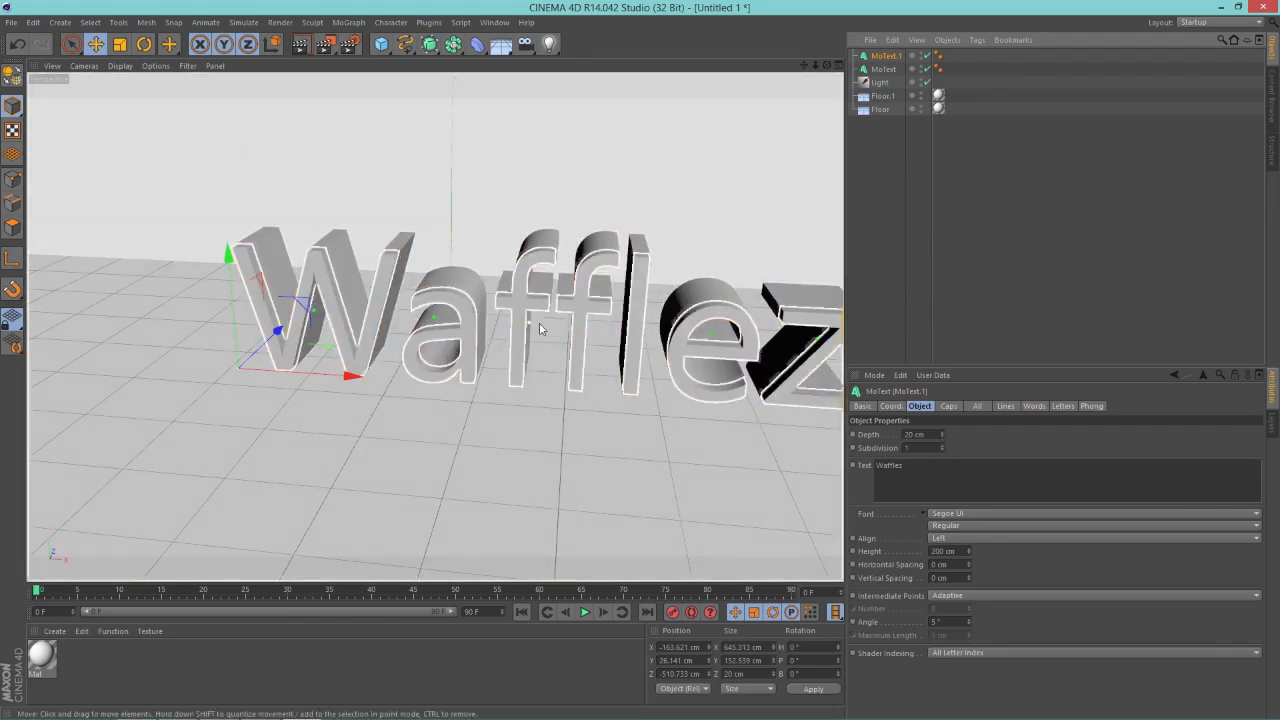
{"action": "left_click_drag", "start_coordinate": [524, 242], "coordinate": [639, 433], "text": "alt"}
{"action": "left_click_drag", "start_coordinate": [639, 284], "coordinate": [590, 268], "text": "alt"}
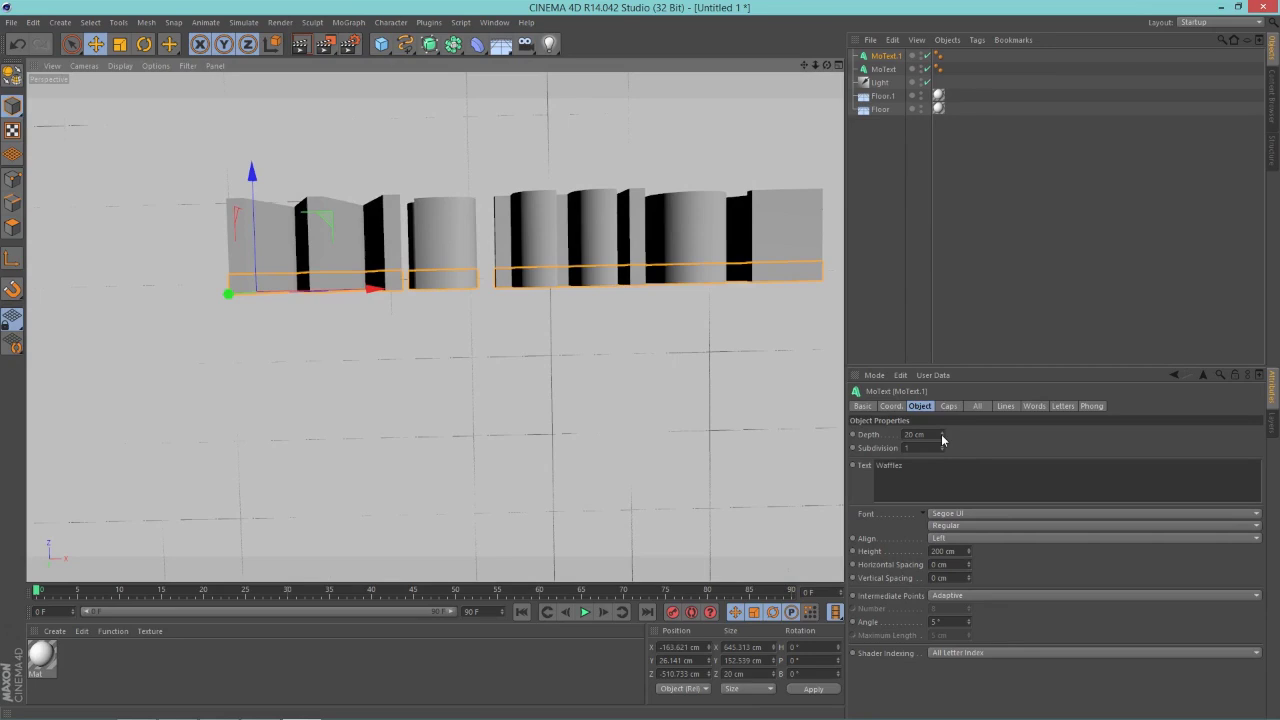
{"action": "left_click_drag", "start_coordinate": [942, 440], "coordinate": [952, 391]}
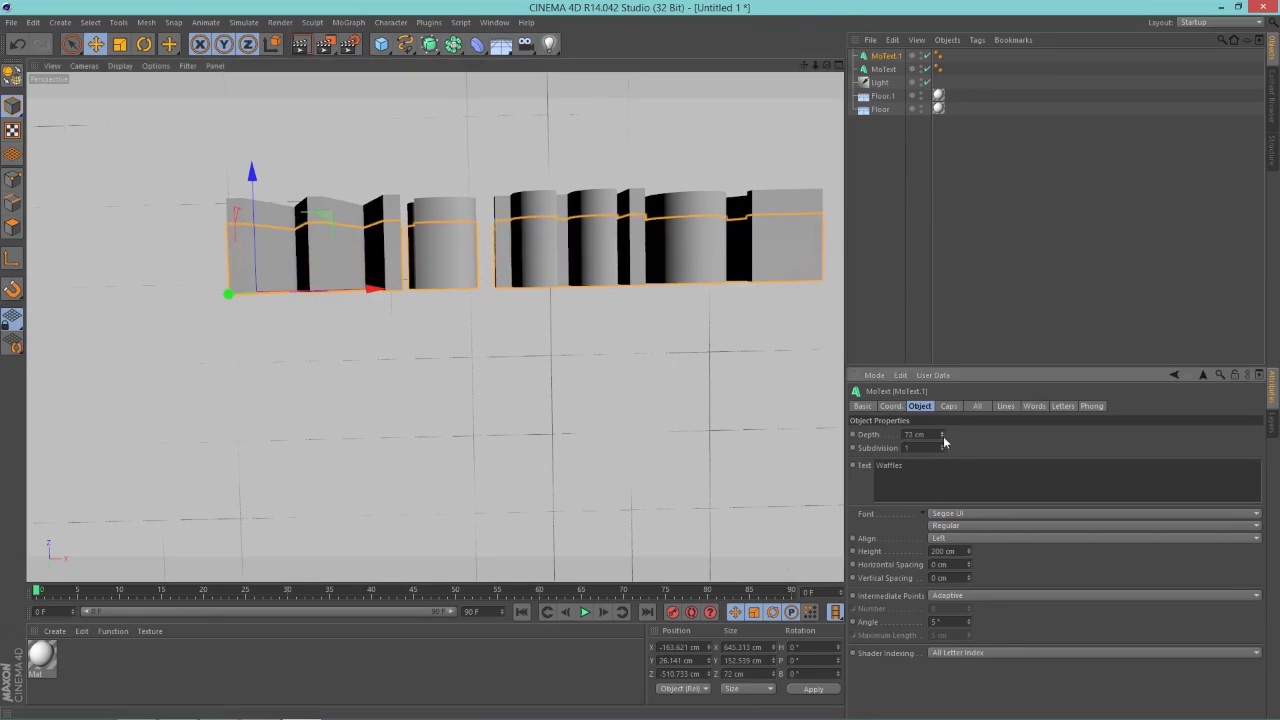
{"action": "left_click_drag", "start_coordinate": [944, 441], "coordinate": [942, 428]}
{"action": "left_click_drag", "start_coordinate": [251, 171], "coordinate": [253, 168]}
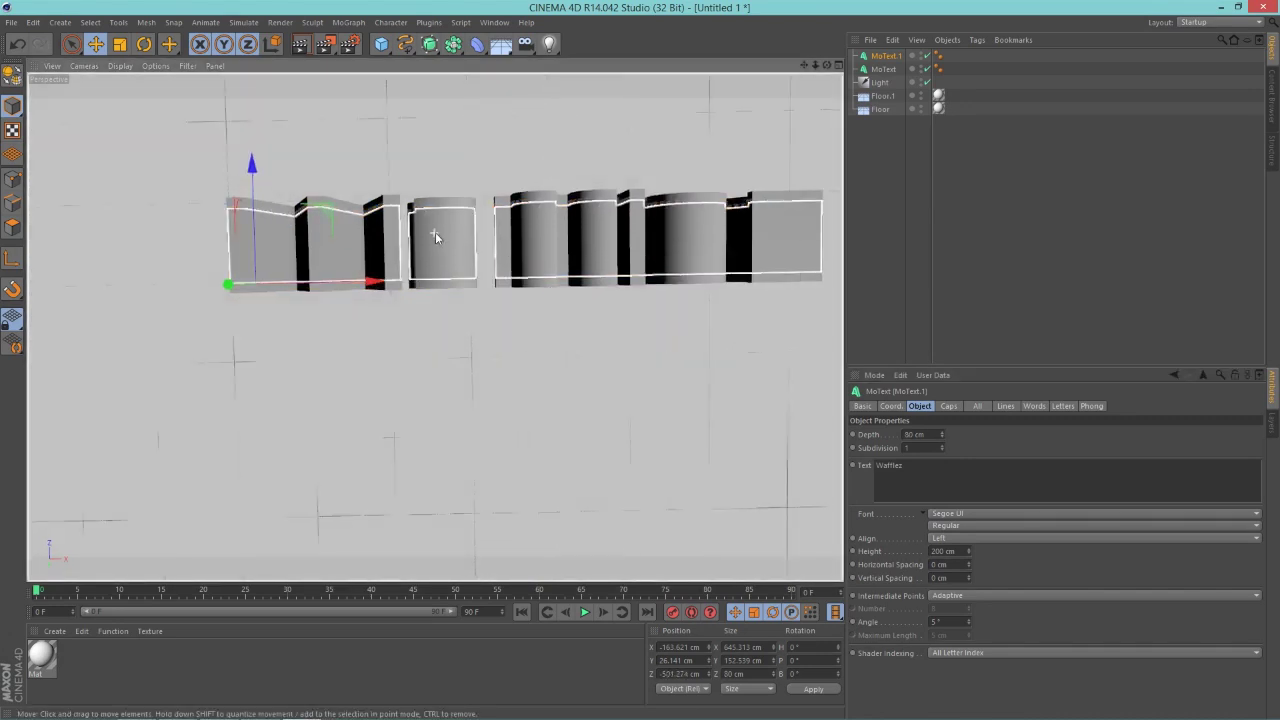
{"action": "left_click_drag", "start_coordinate": [435, 232], "coordinate": [566, 94], "text": "alt"}
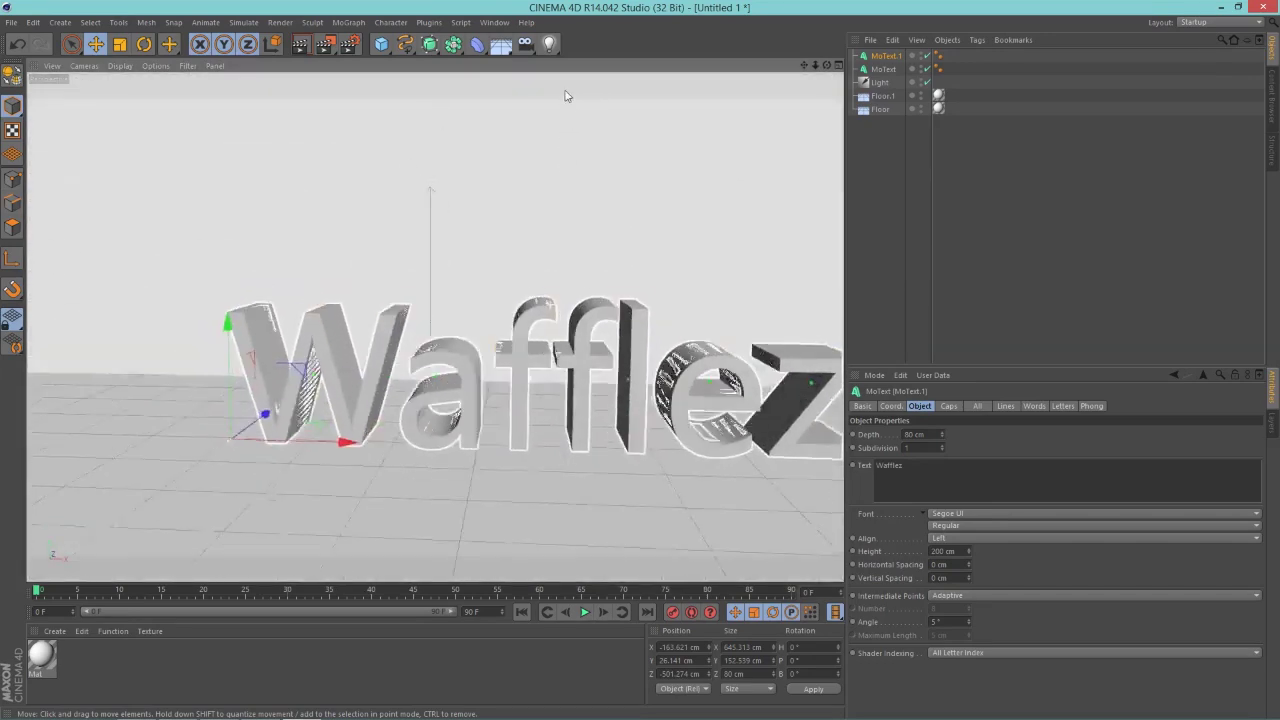
Switch both MoText objects to the Bauhaus 93 font
{"action": "left_click", "coordinate": [884, 69], "text": "ctrl"}
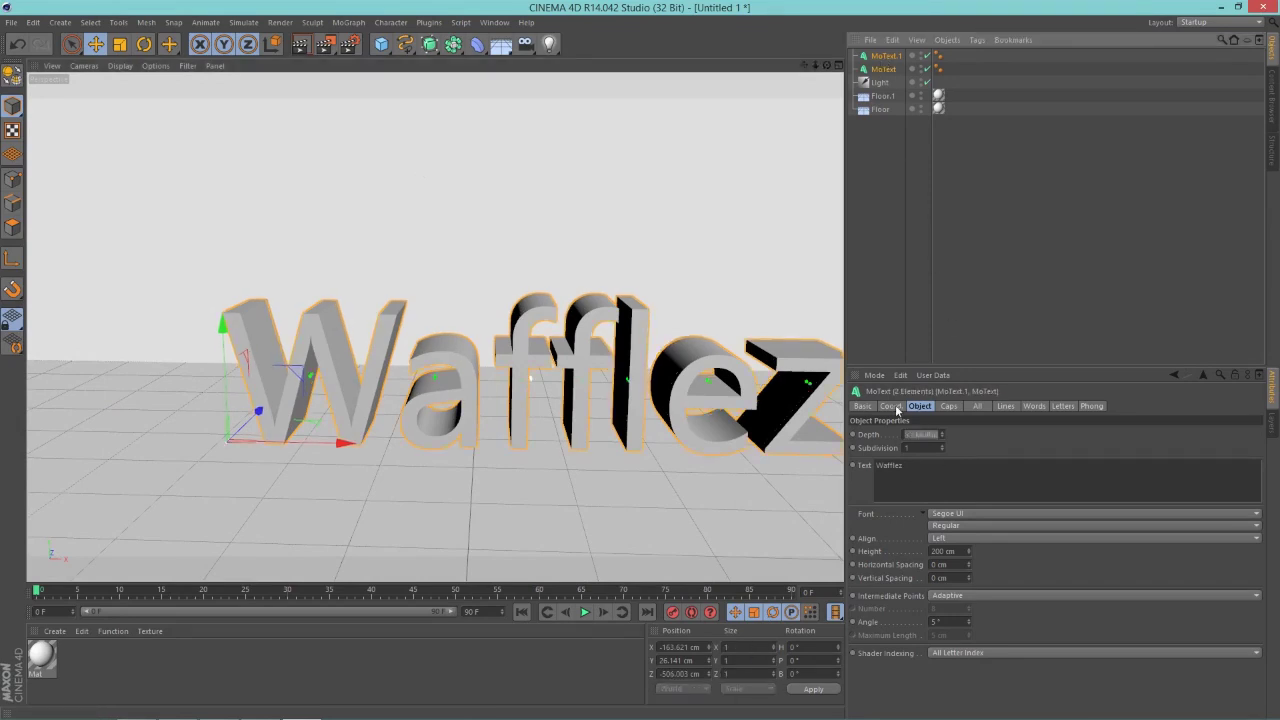
{"action": "left_click", "coordinate": [949, 514]}
{"action": "scroll", "coordinate": [1056, 435], "scroll_direction": "up", "scroll_amount": 20}
{"action": "scroll", "coordinate": [992, 416], "scroll_direction": "up", "scroll_amount": 20}
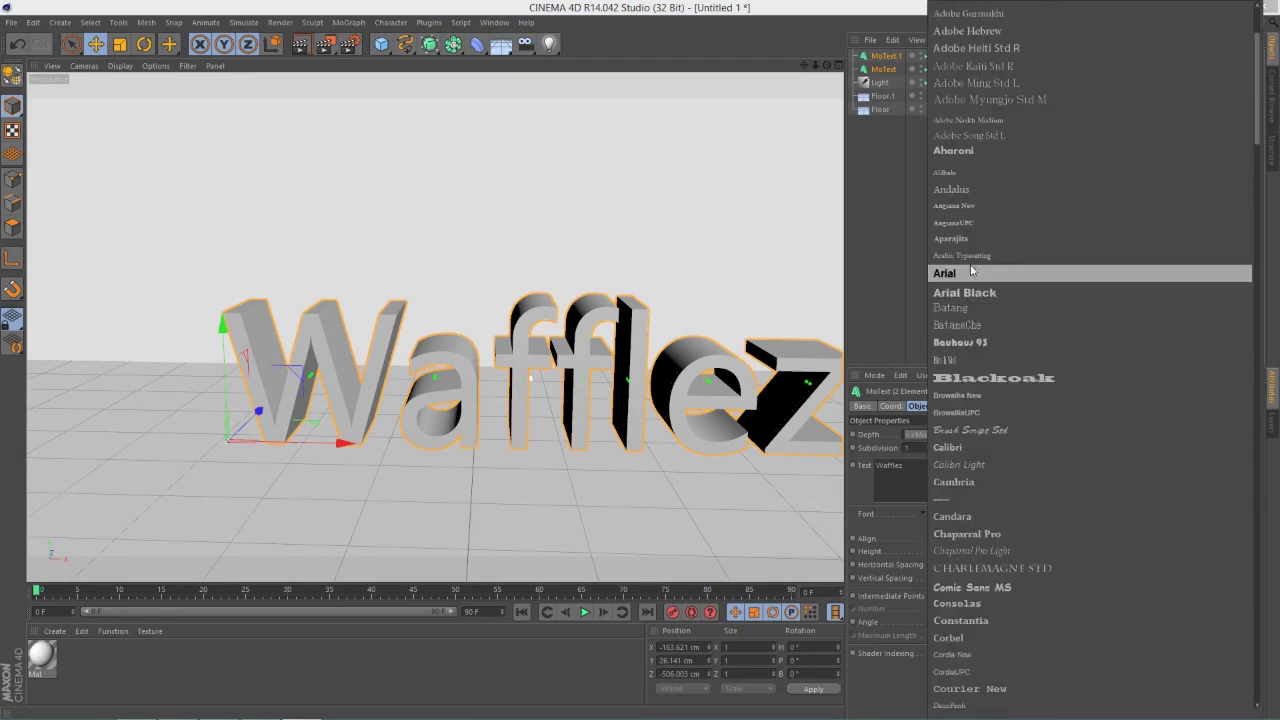
{"action": "scroll", "coordinate": [990, 449], "scroll_direction": "down", "scroll_amount": 2}
{"action": "scroll", "coordinate": [980, 352], "scroll_direction": "up", "scroll_amount": 2}
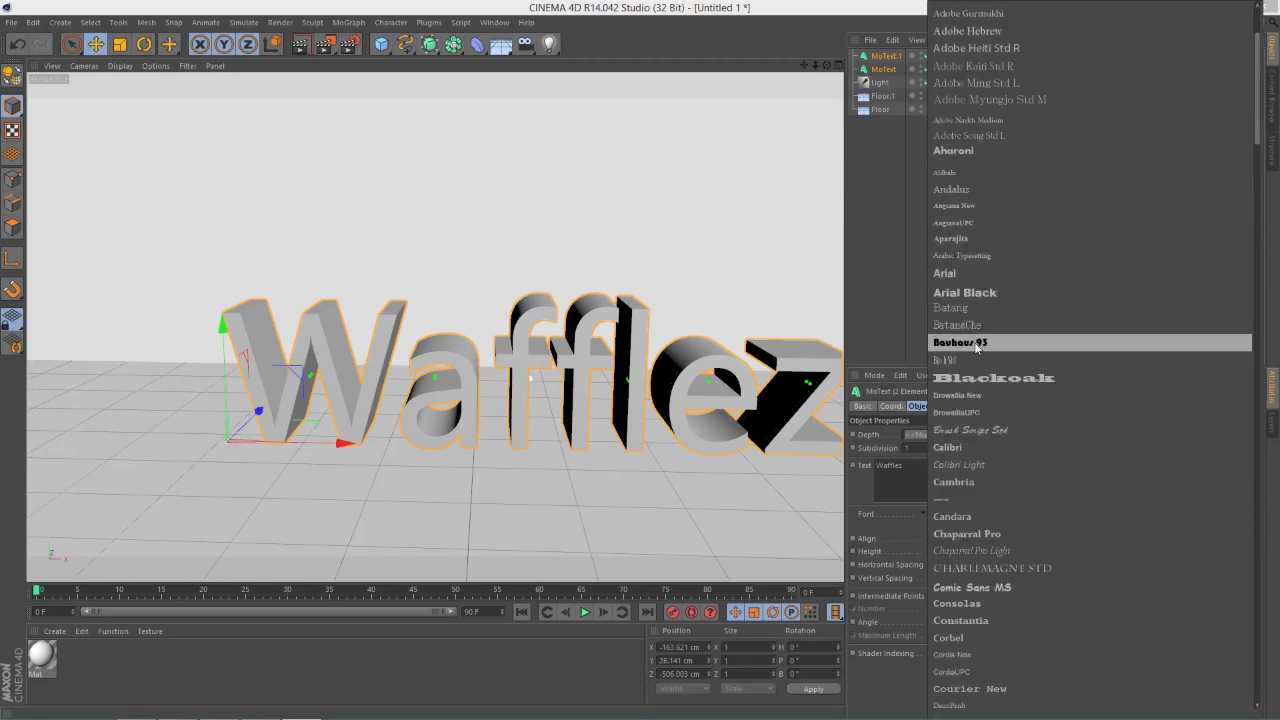
{"action": "left_click", "coordinate": [975, 343]}
Move both texts left to X -301.292 cm so they sit centred
{"action": "left_click_drag", "start_coordinate": [343, 443], "coordinate": [150, 420]}
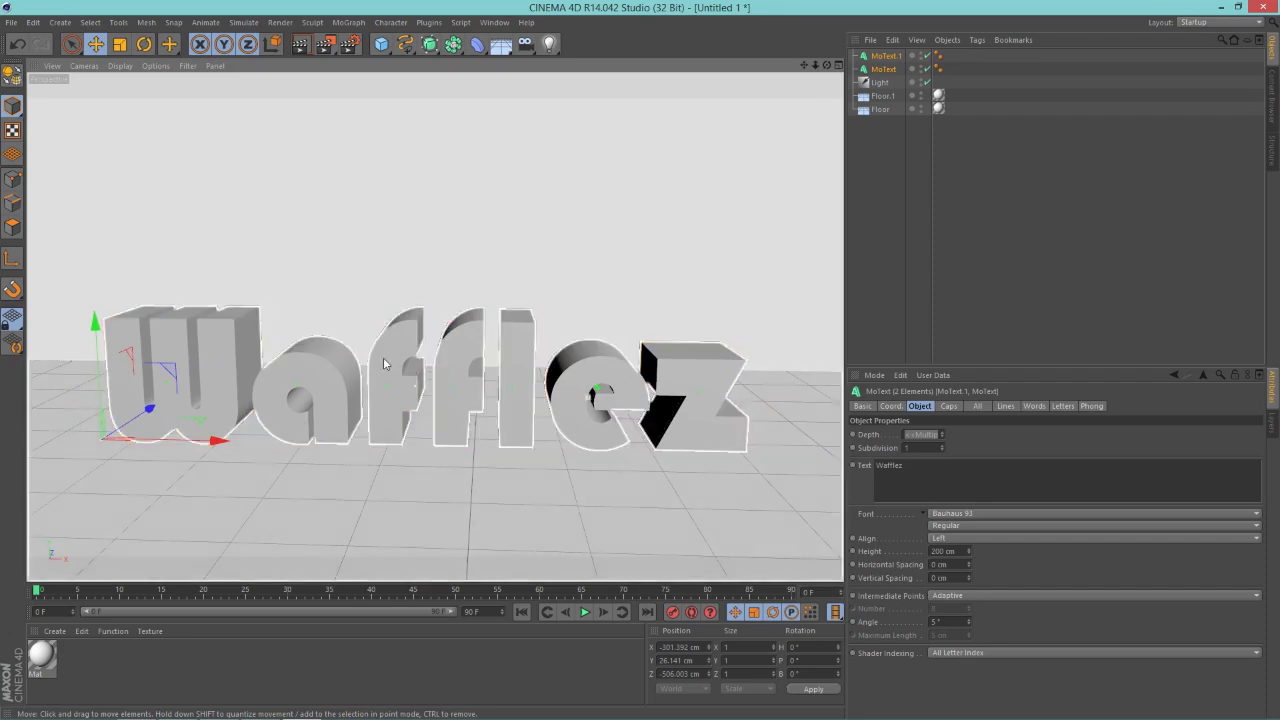
{"action": "left_click_drag", "start_coordinate": [435, 375], "coordinate": [461, 463], "text": "alt"}
{"action": "left_click", "coordinate": [461, 463]}
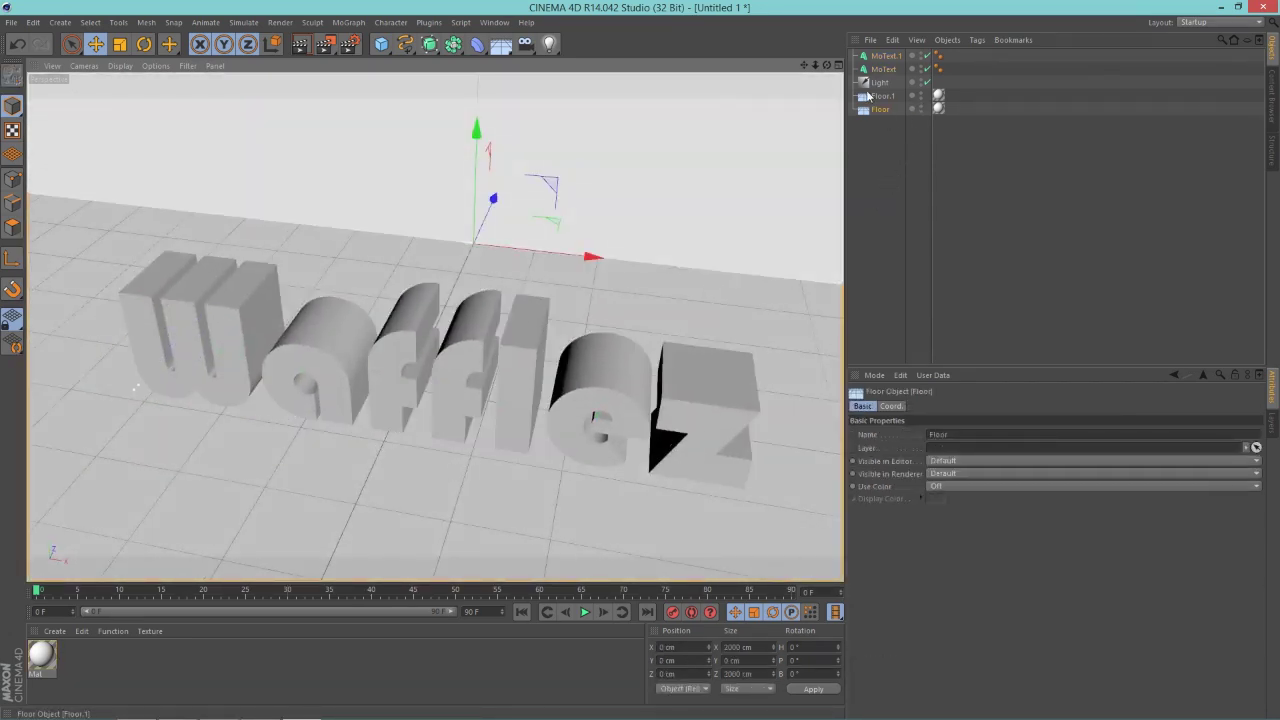
Give MoText.1 5 cm Fillet Caps on start and end with a 1 Step fillet type
{"action": "left_click", "coordinate": [887, 59]}
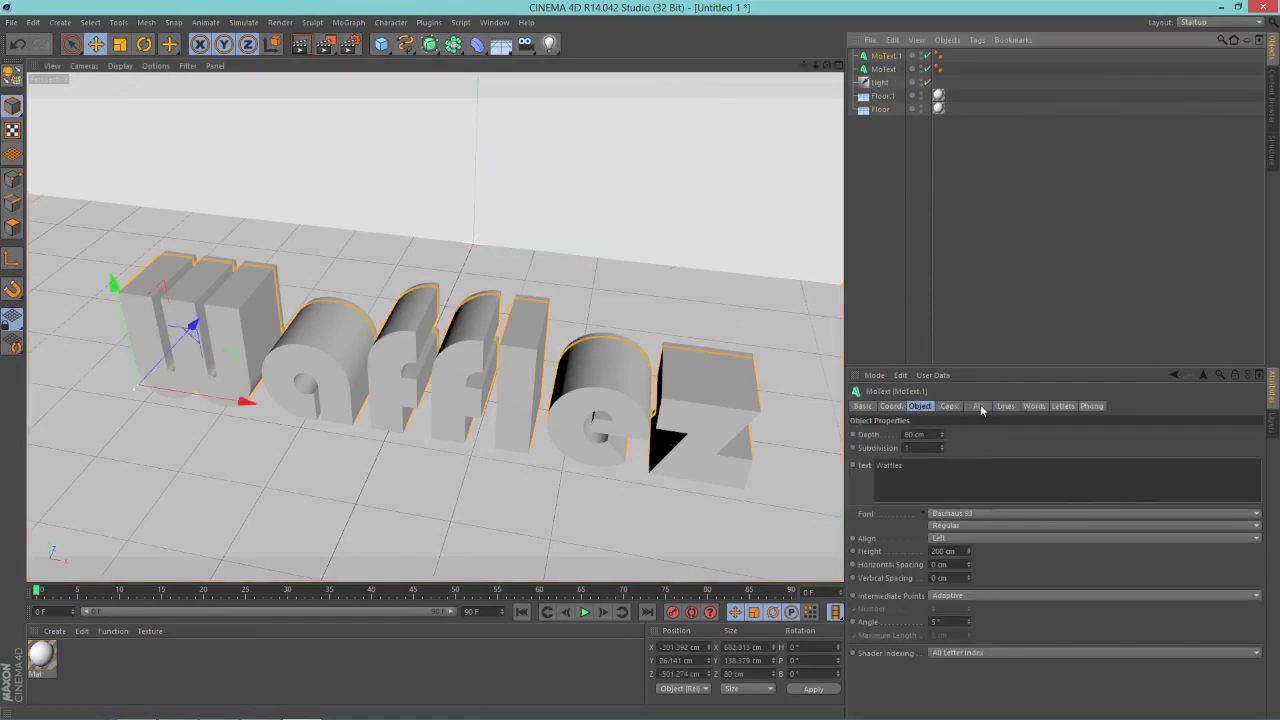
{"action": "left_click", "coordinate": [947, 406]}
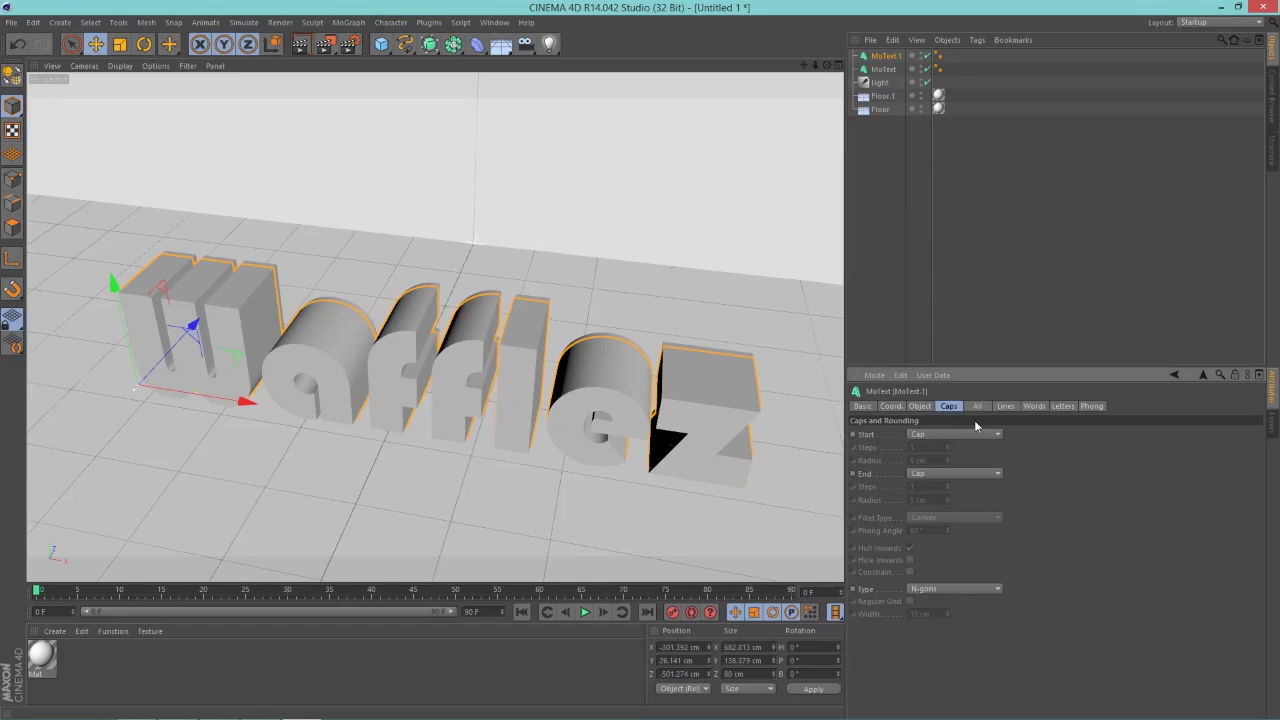
{"action": "left_click", "coordinate": [925, 437]}
{"action": "left_click", "coordinate": [932, 494]}
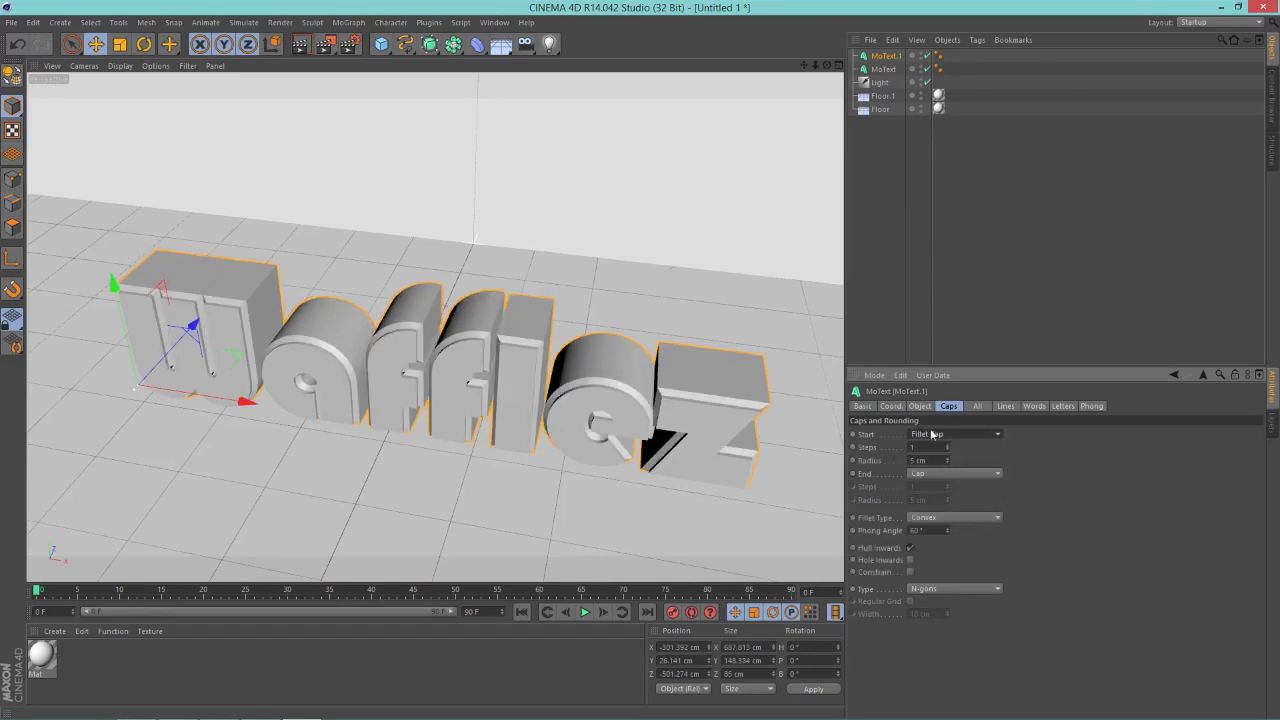
{"action": "left_click", "coordinate": [934, 476]}
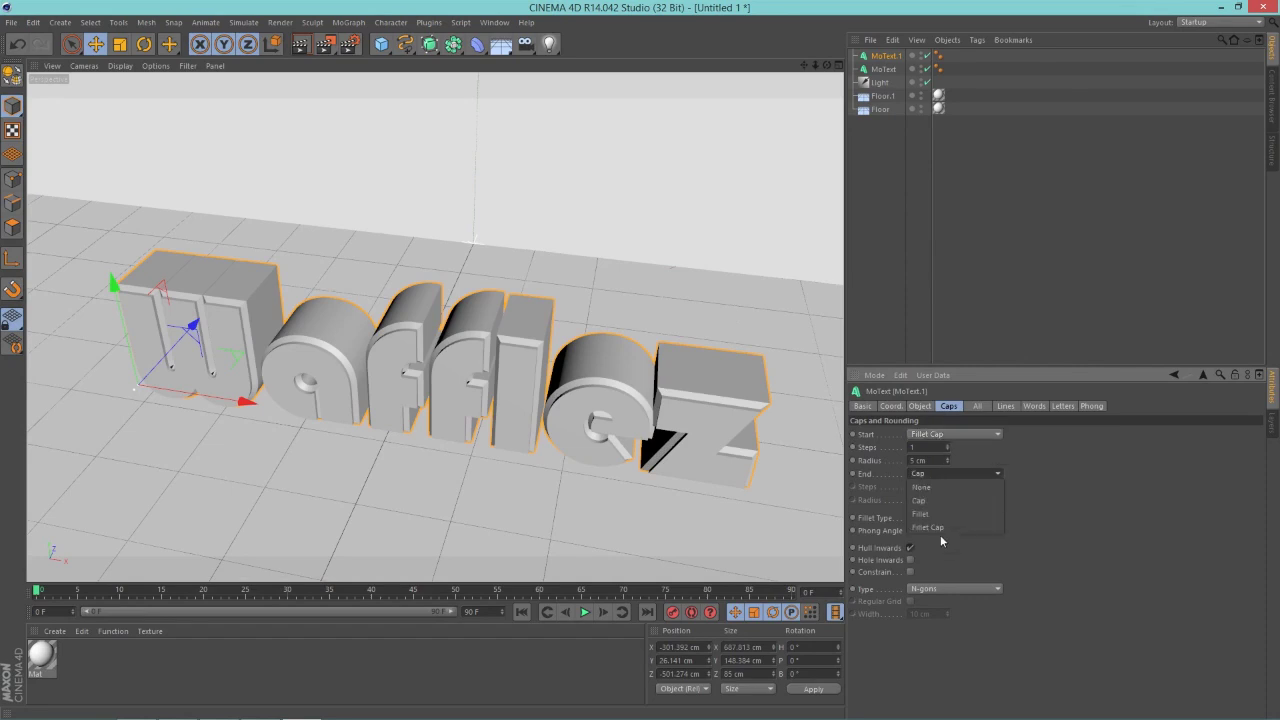
{"action": "left_click", "coordinate": [936, 530]}
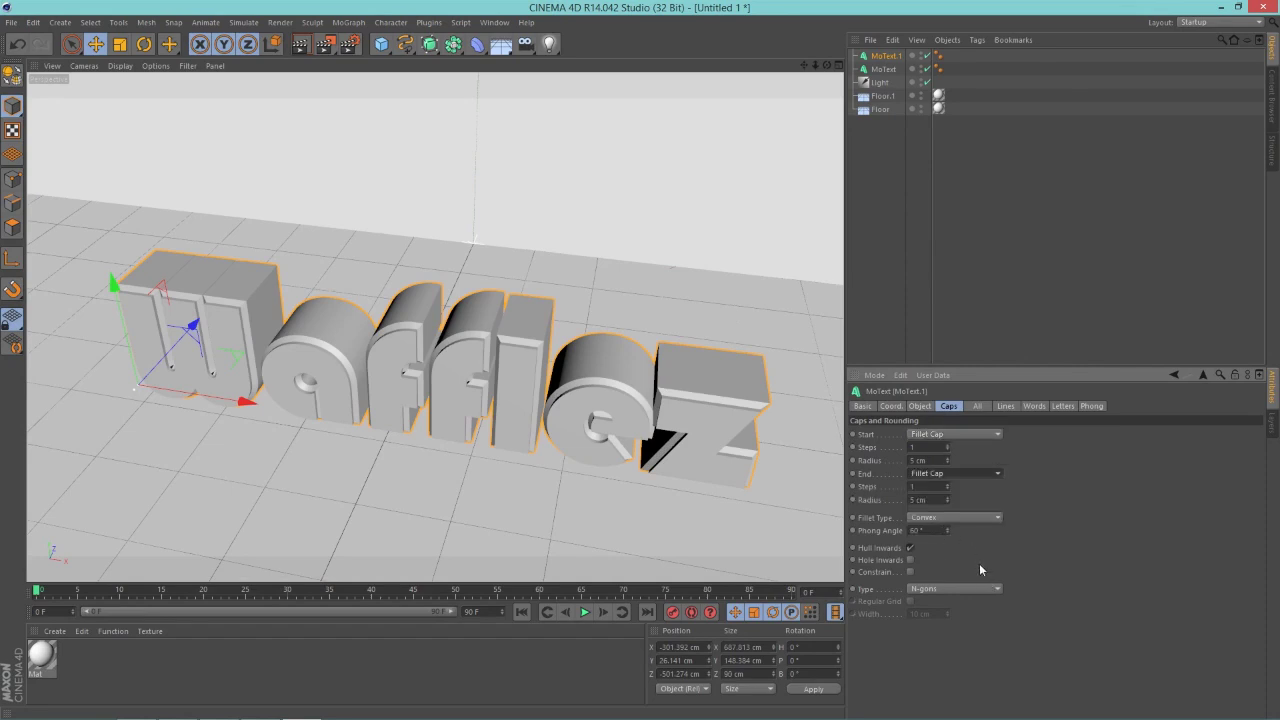
{"action": "left_click", "coordinate": [940, 518]}
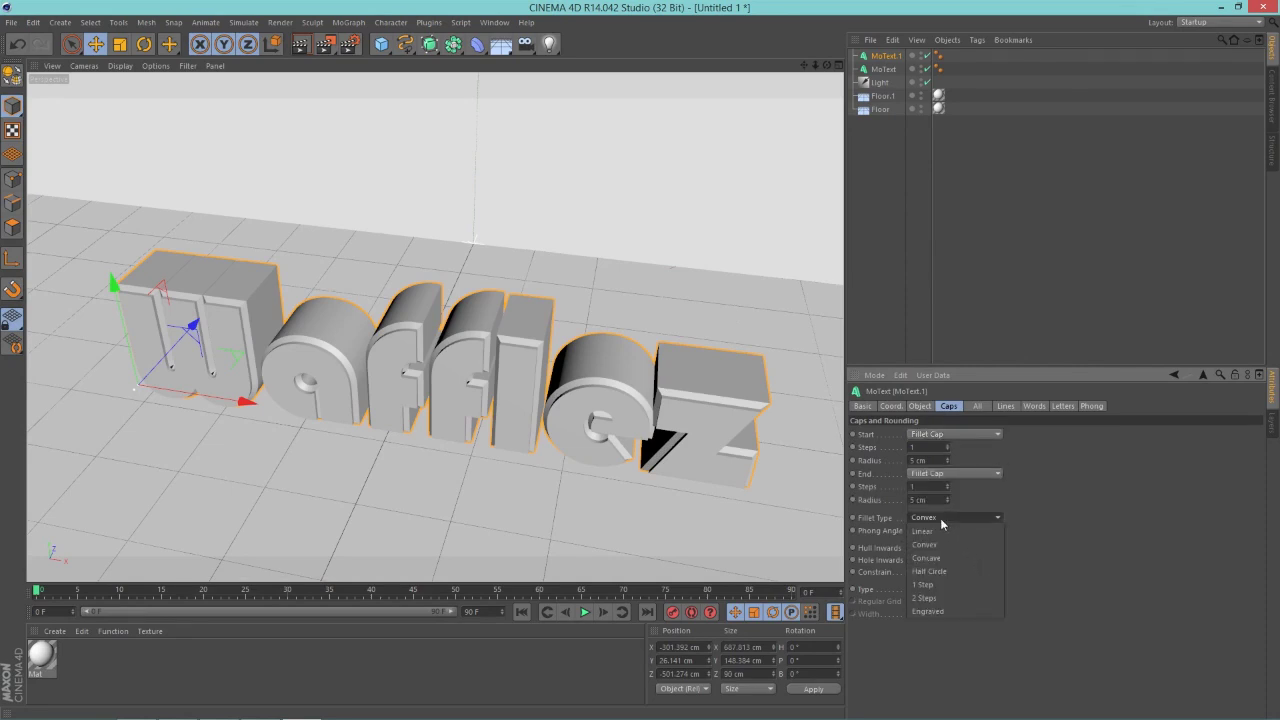
{"action": "left_click", "coordinate": [942, 586]}
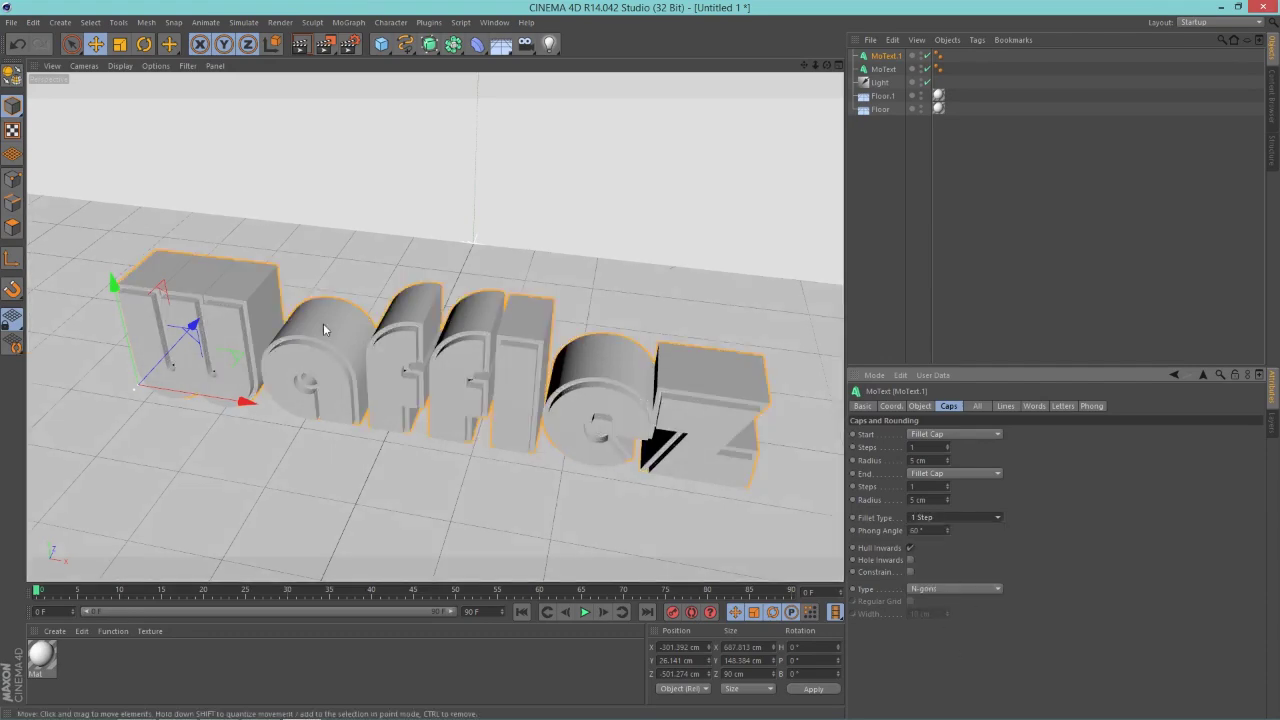
{"action": "left_click_drag", "start_coordinate": [323, 323], "coordinate": [480, 420], "text": "alt"}
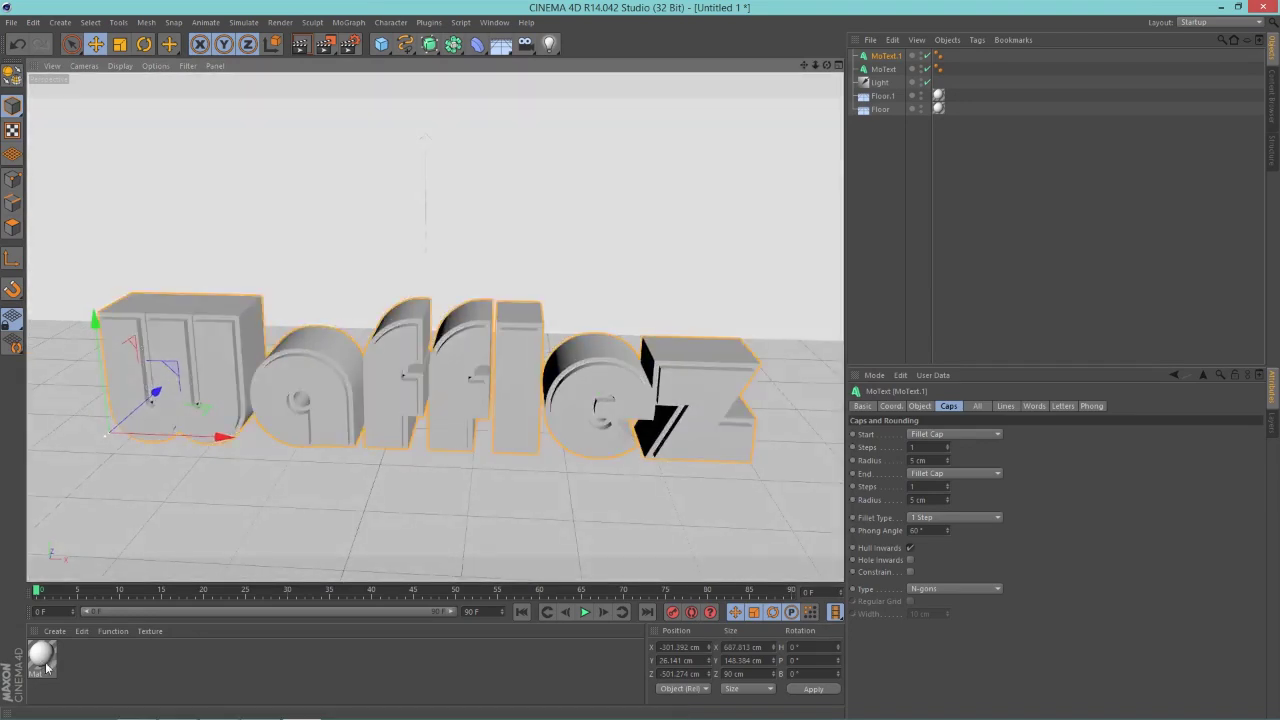
Apply the white Mat material to the MoText Wafflez text
{"action": "left_click", "coordinate": [62, 674]}
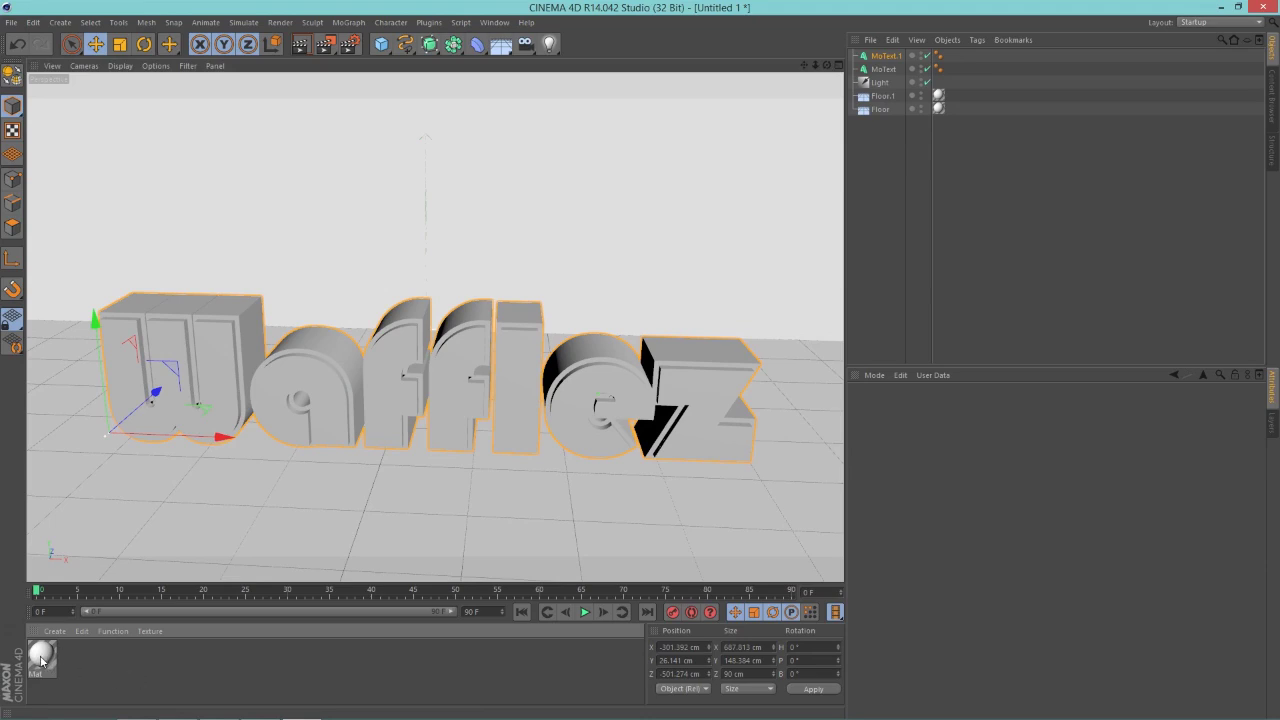
{"action": "left_click_drag", "start_coordinate": [41, 660], "coordinate": [218, 382]}
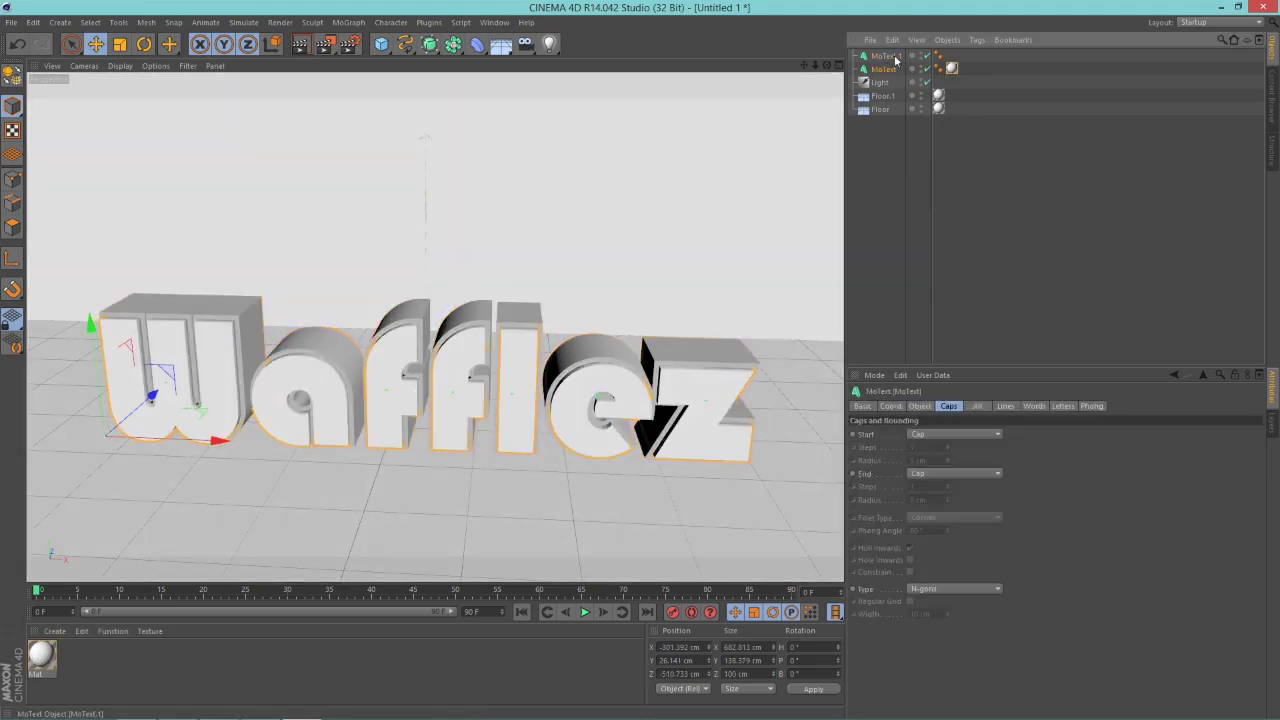
{"action": "left_click", "coordinate": [57, 664]}
{"action": "double_click", "coordinate": [57, 663]}
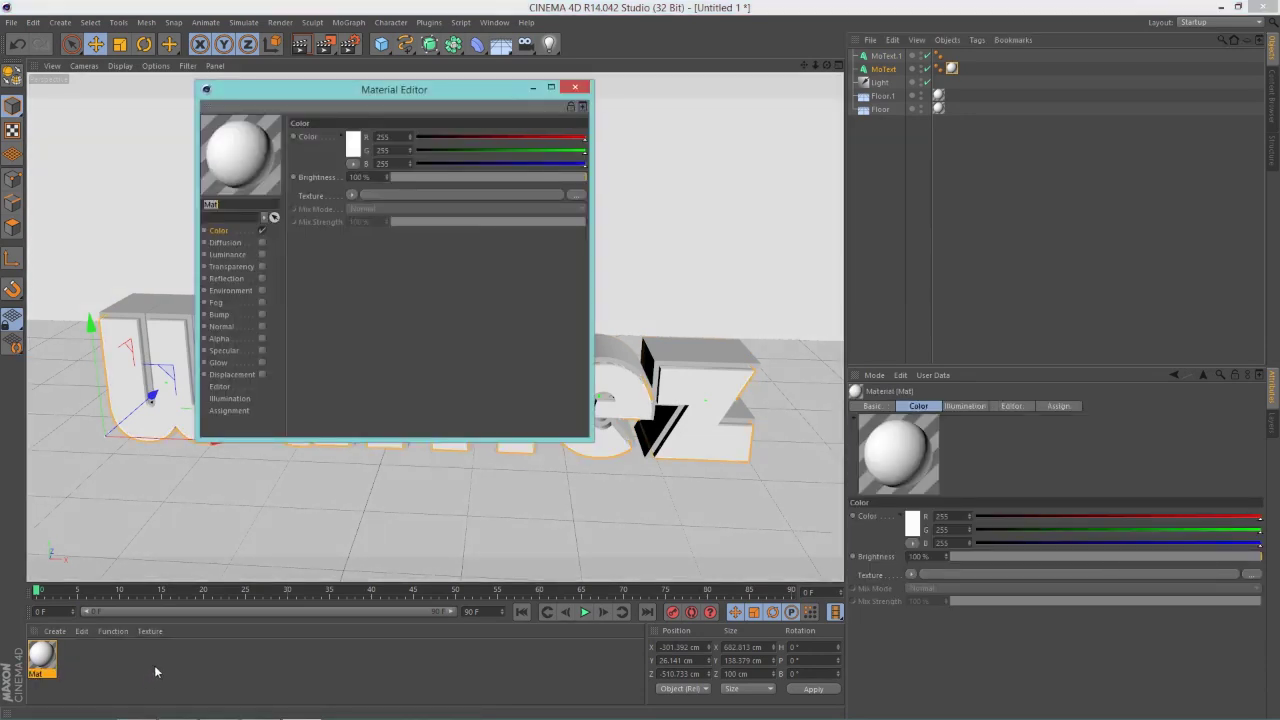
{"action": "left_click", "coordinate": [575, 88]}
Create Mat.1 with colour 0/255/255 and no specular, and apply it to MoText.1
{"action": "double_click", "coordinate": [108, 662]}
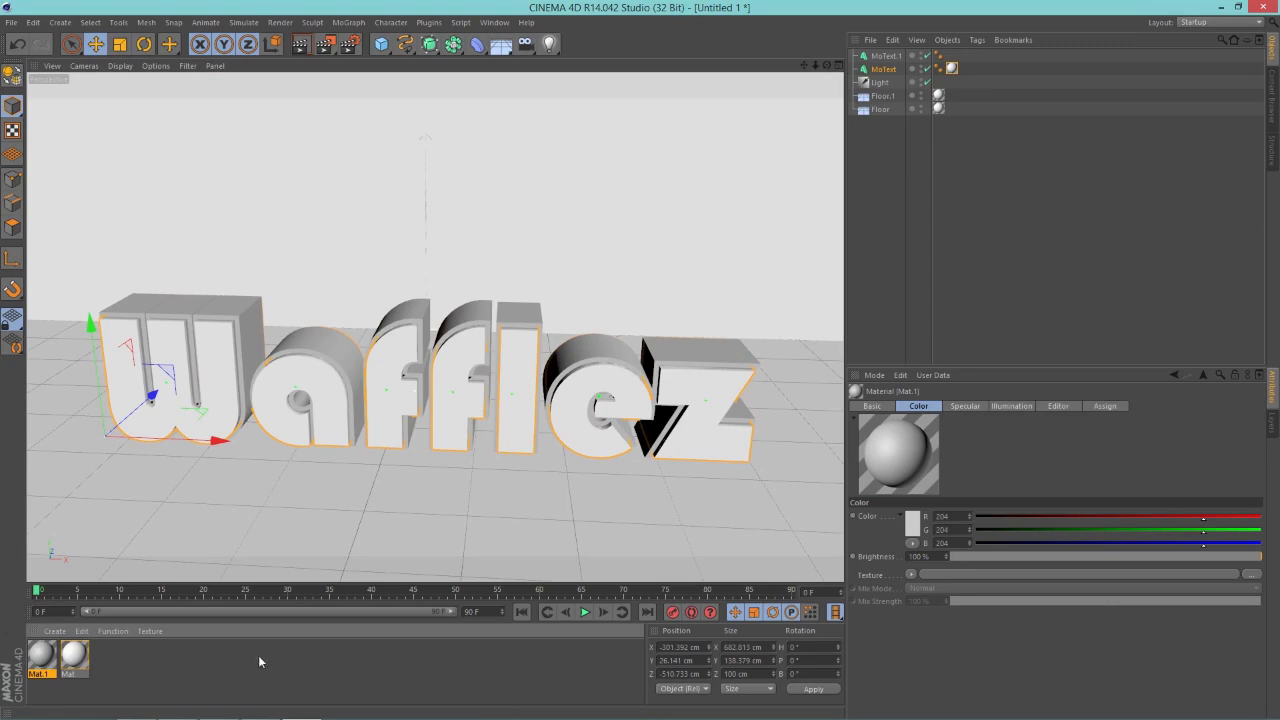
{"action": "double_click", "coordinate": [41, 655]}
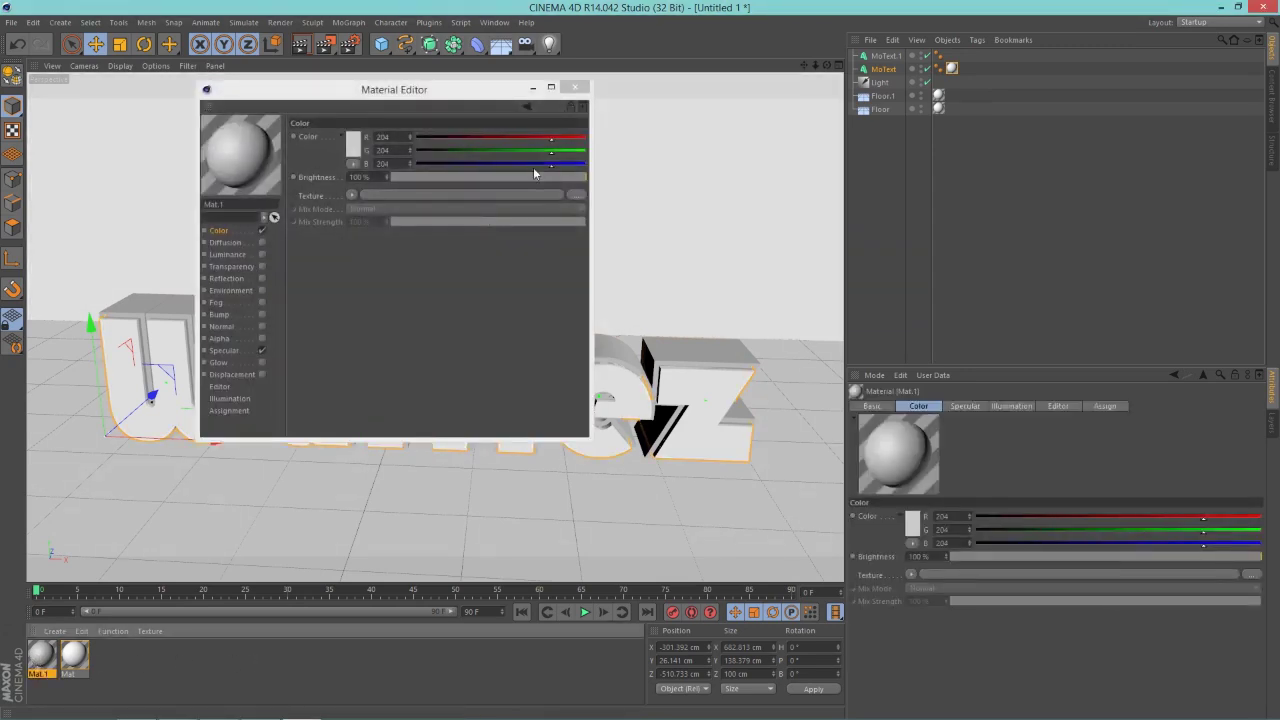
{"action": "left_click_drag", "start_coordinate": [551, 163], "coordinate": [337, 196]}
{"action": "left_click", "coordinate": [261, 350]}
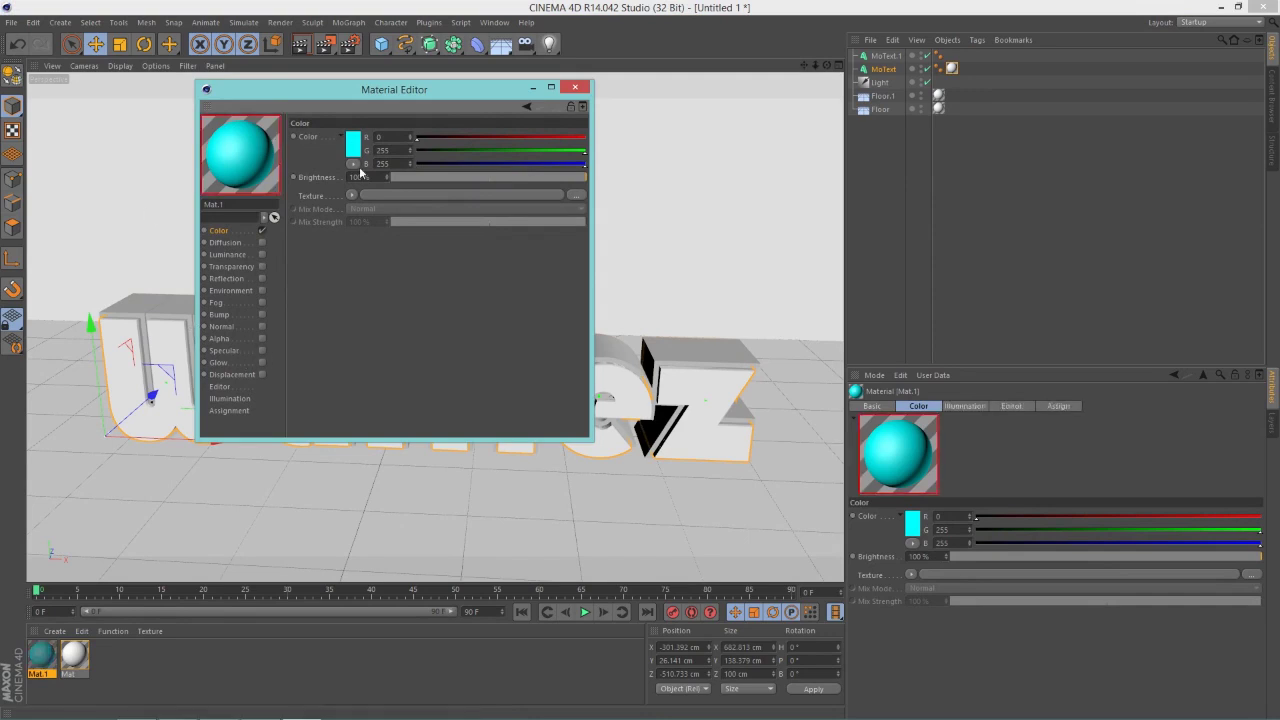
{"action": "left_click", "coordinate": [575, 87]}
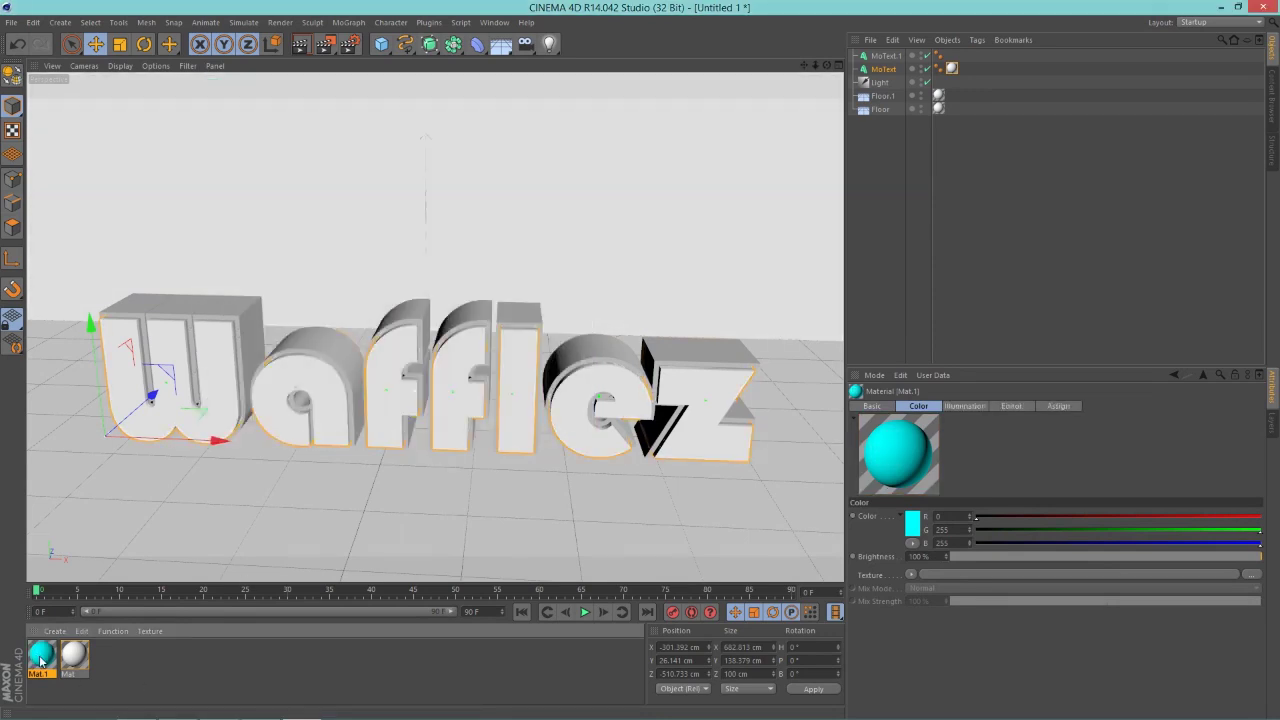
{"action": "left_click_drag", "start_coordinate": [40, 660], "coordinate": [170, 358]}
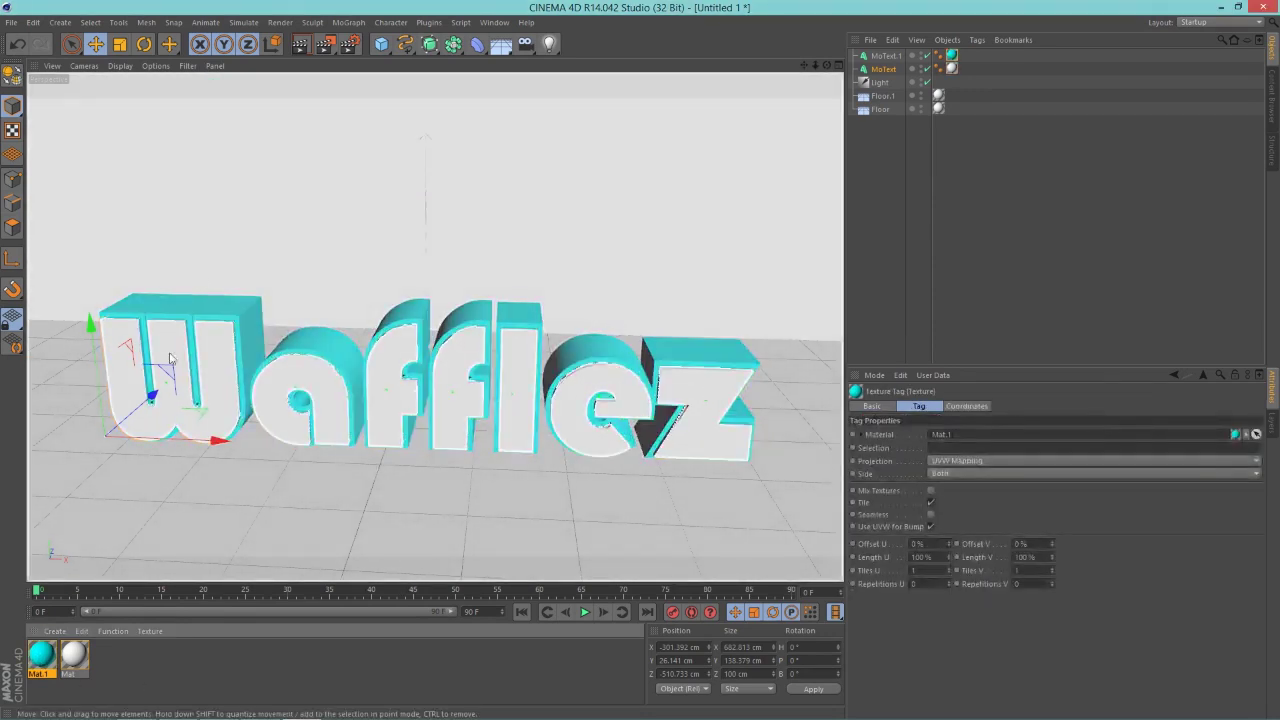
Move both Wafflez text objects farther back along Z
{"action": "left_click", "coordinate": [474, 368]}
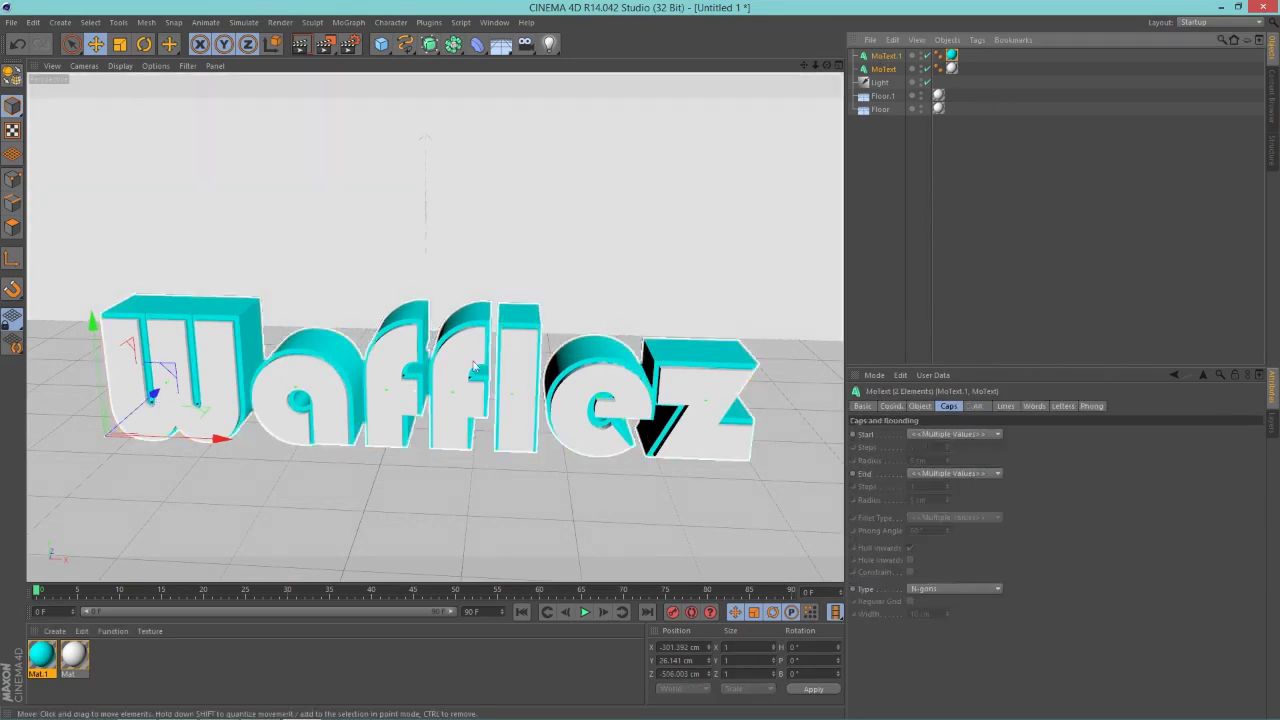
{"action": "left_click_drag", "start_coordinate": [152, 395], "coordinate": [334, 374]}
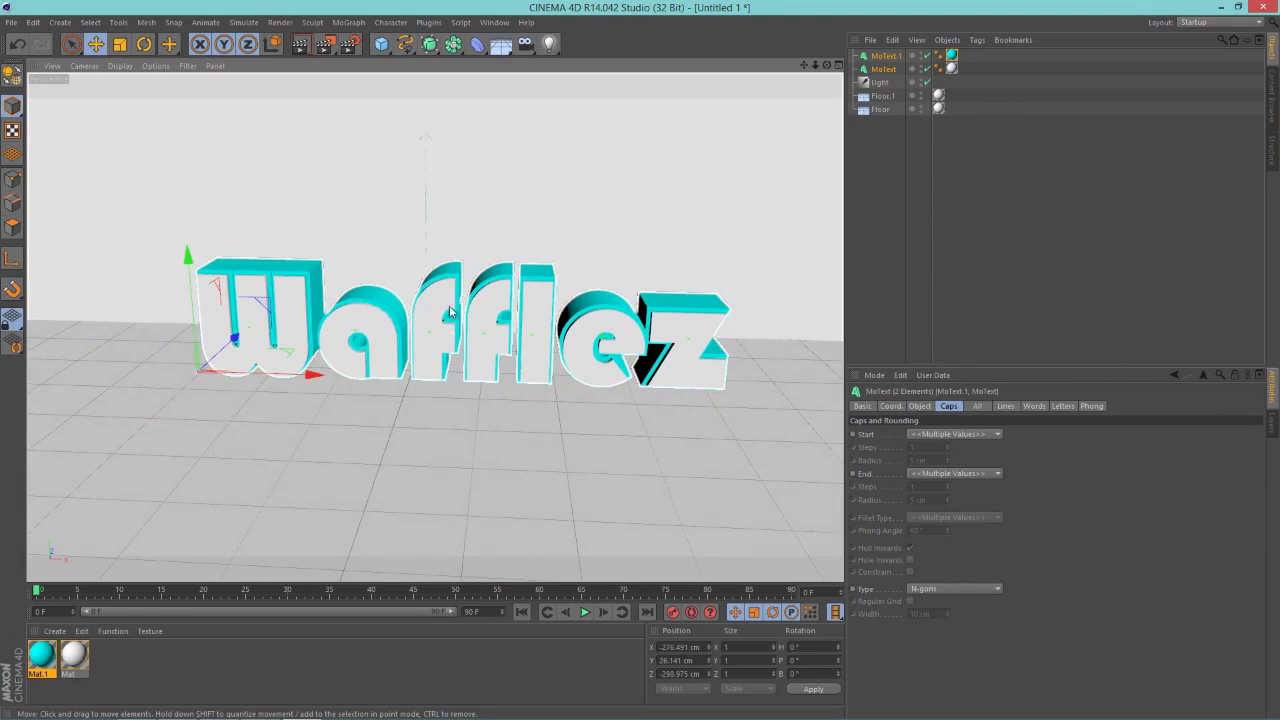
{"action": "left_click_drag", "start_coordinate": [450, 312], "coordinate": [432, 214], "text": "alt"}
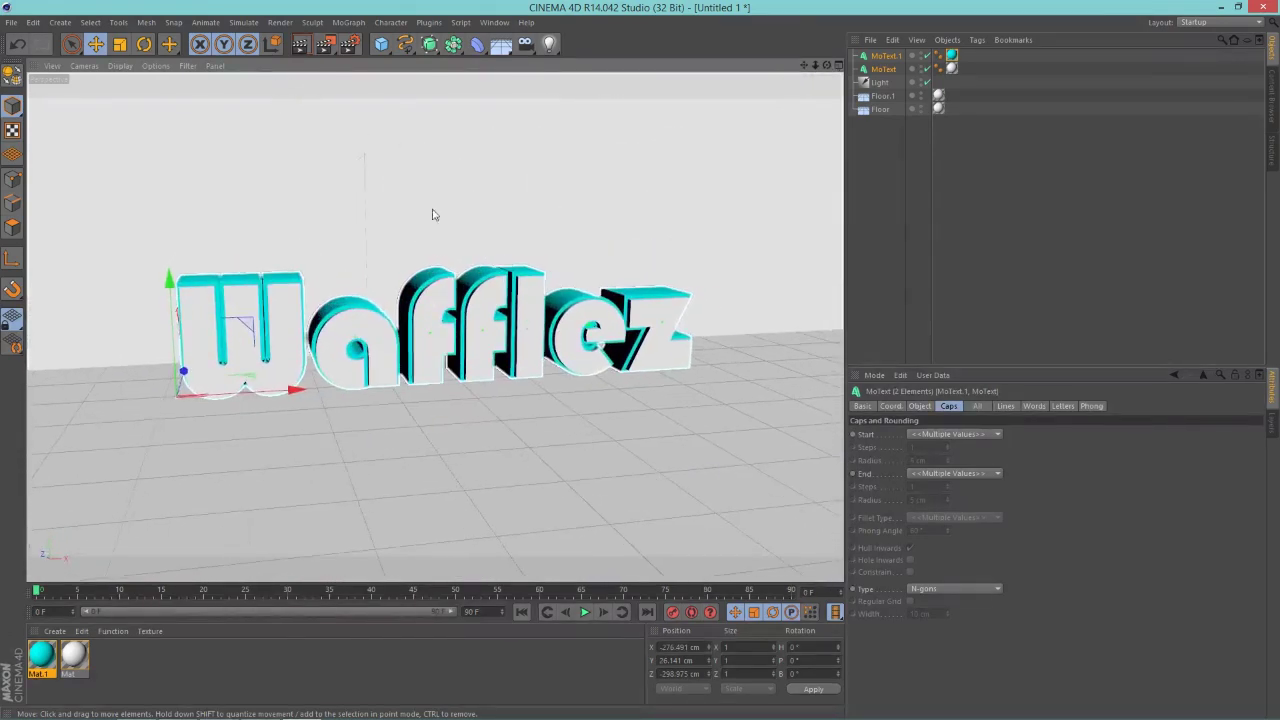
Preview the Wafflez text with an Interactive Render Region expanded over the view
{"action": "key", "text": "alt+r"}
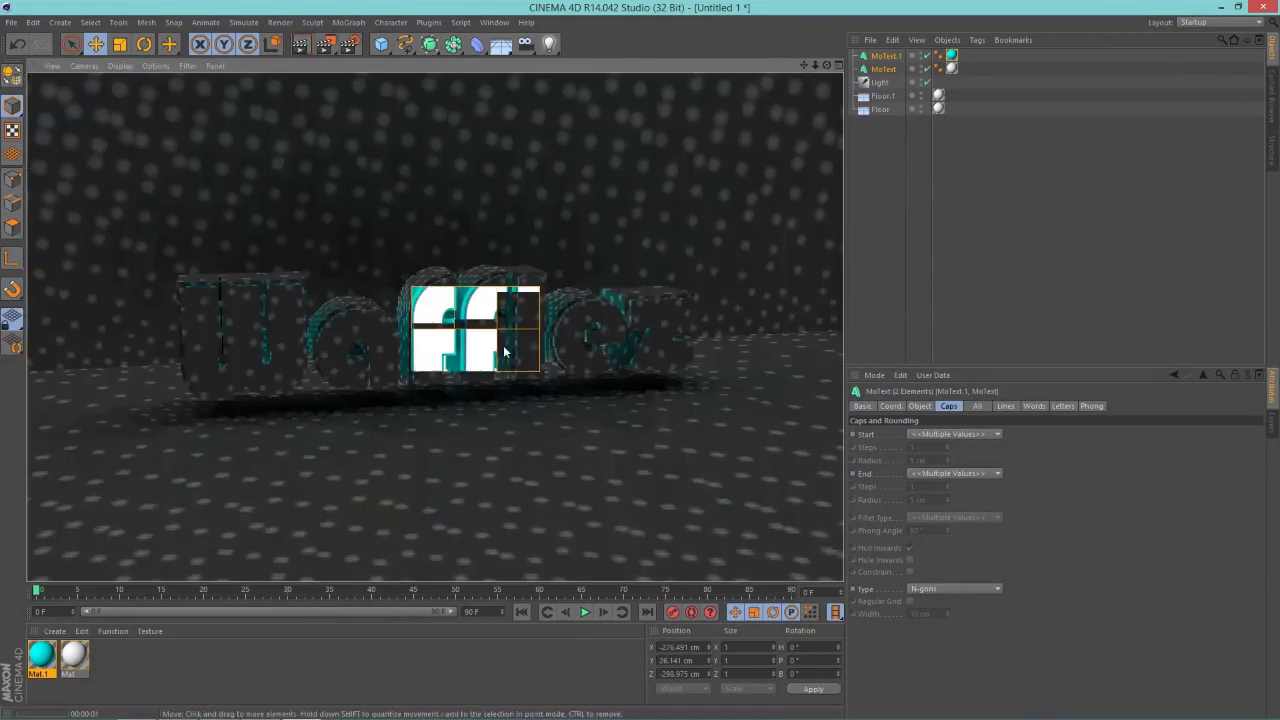
{"action": "left_click_drag", "start_coordinate": [490, 355], "coordinate": [630, 362]}
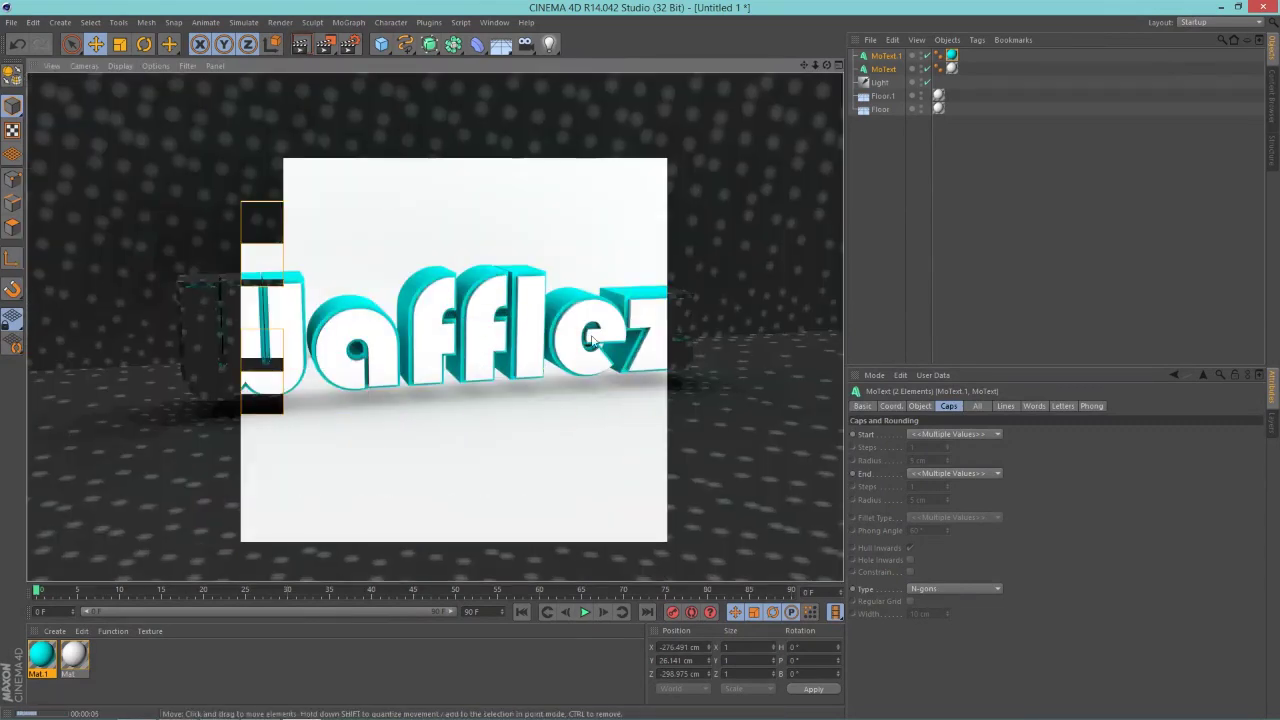
{"action": "left_click", "coordinate": [433, 210]}
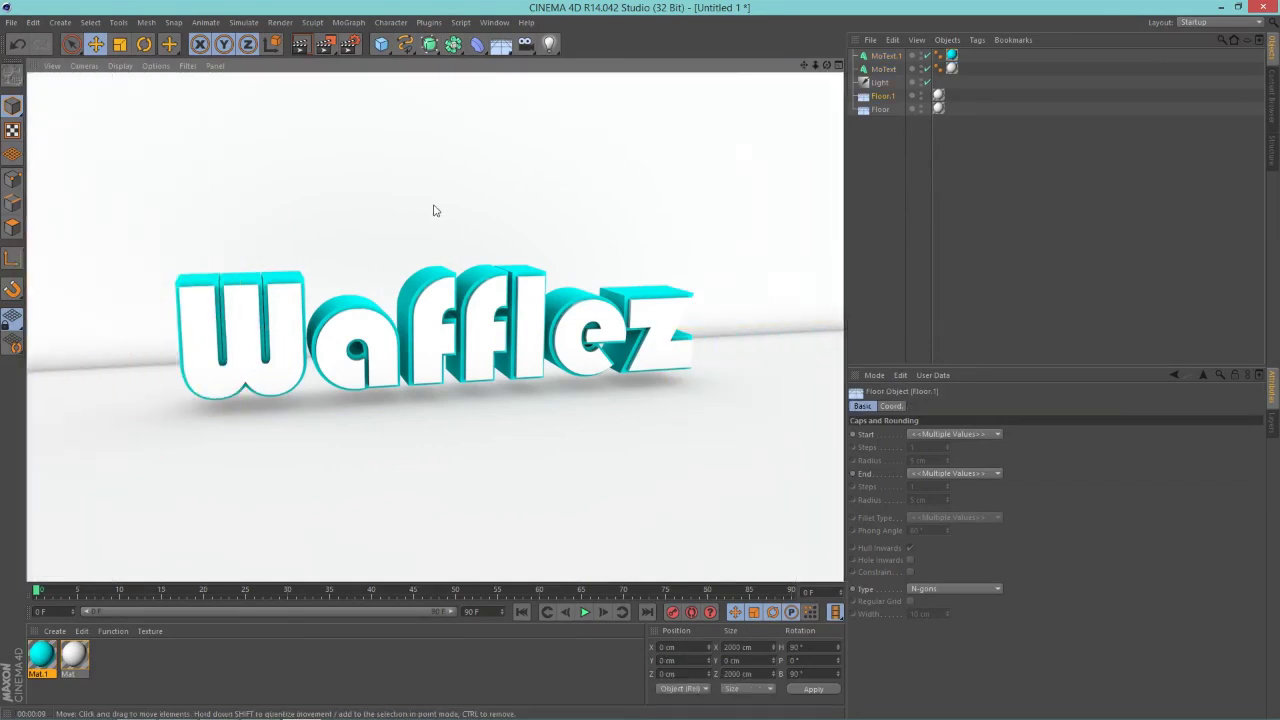
{"action": "key", "text": "alt+r"}
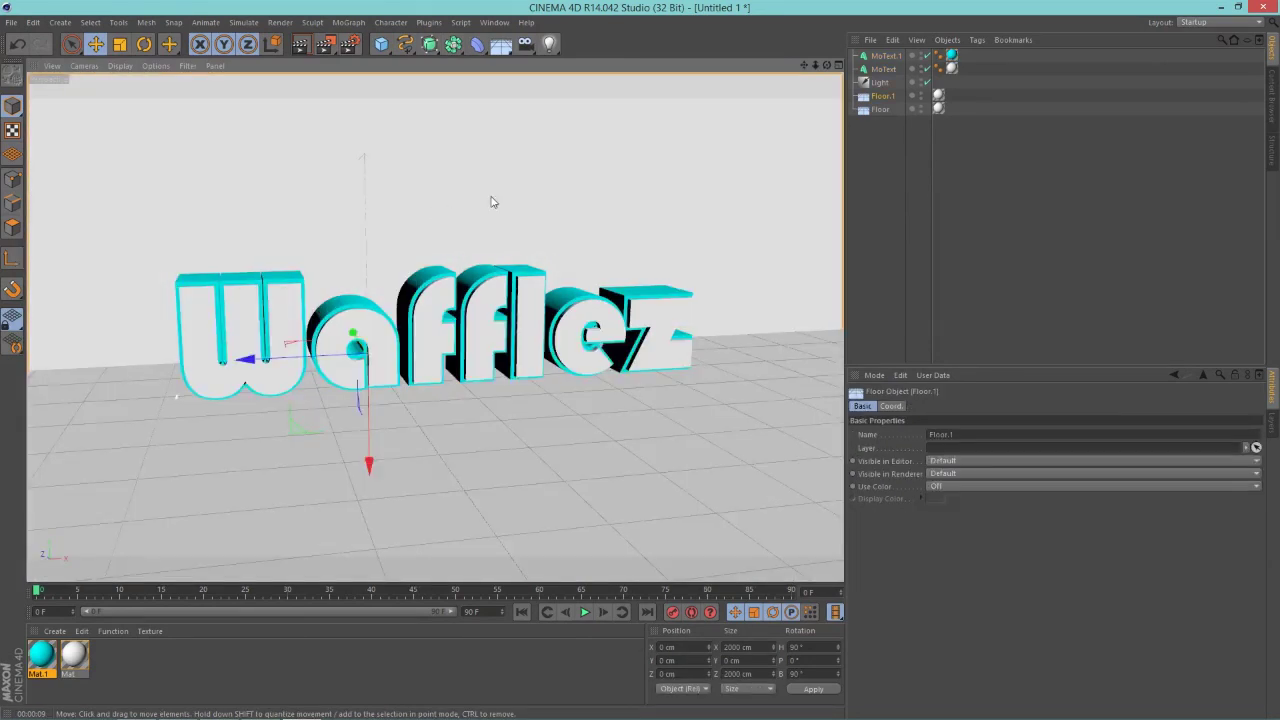
Give the Light Raytraced (Hard) shadows and render a test view
{"action": "left_click", "coordinate": [881, 83]}
{"action": "left_click", "coordinate": [1108, 406]}
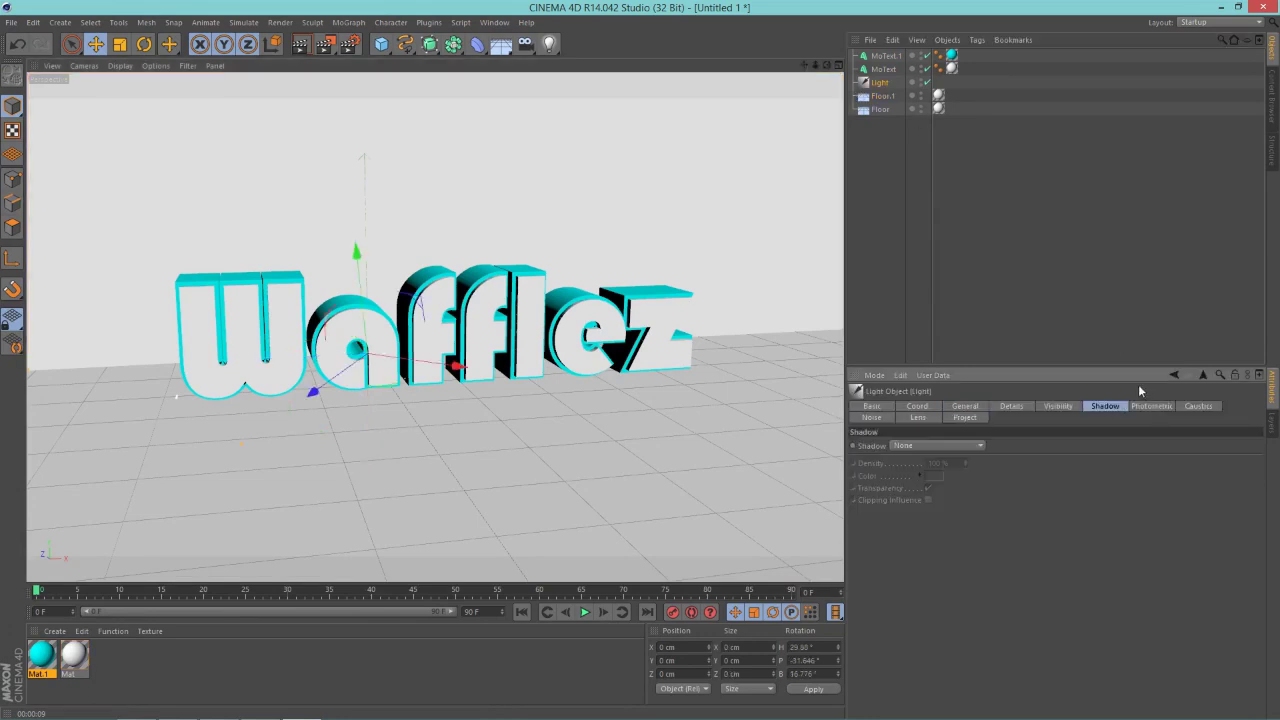
{"action": "left_click", "coordinate": [914, 446]}
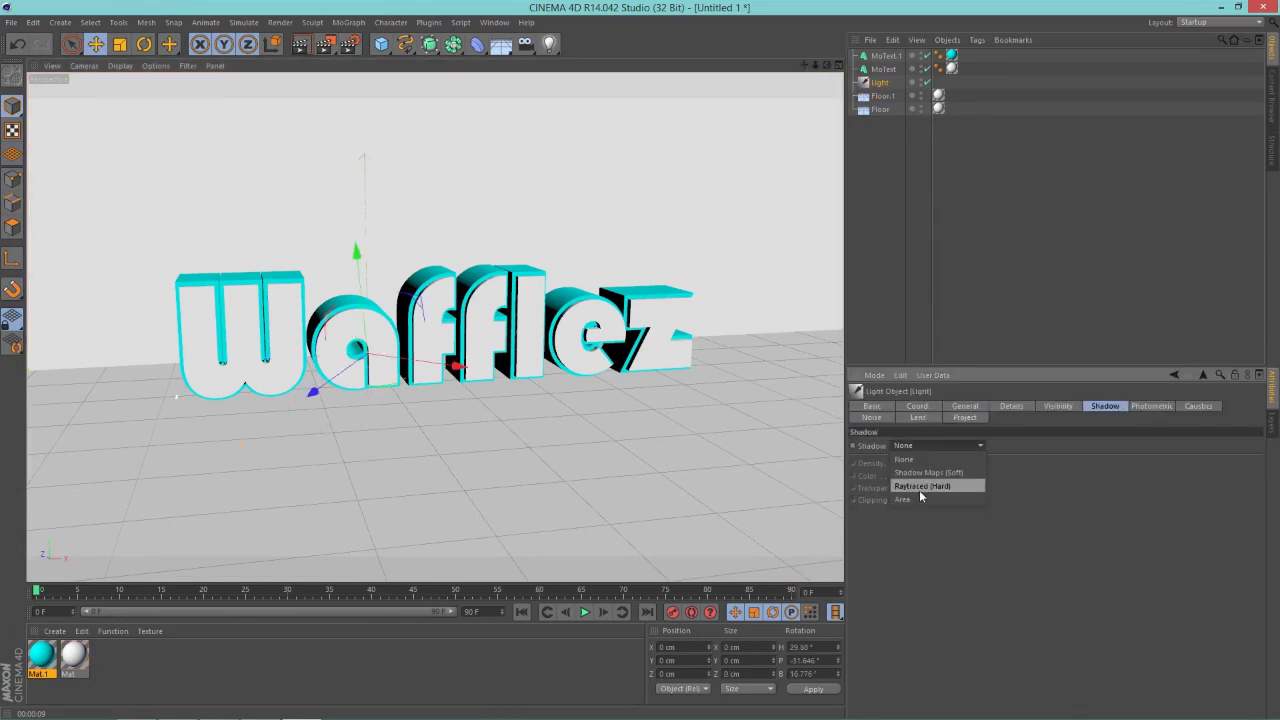
{"action": "left_click", "coordinate": [917, 486]}
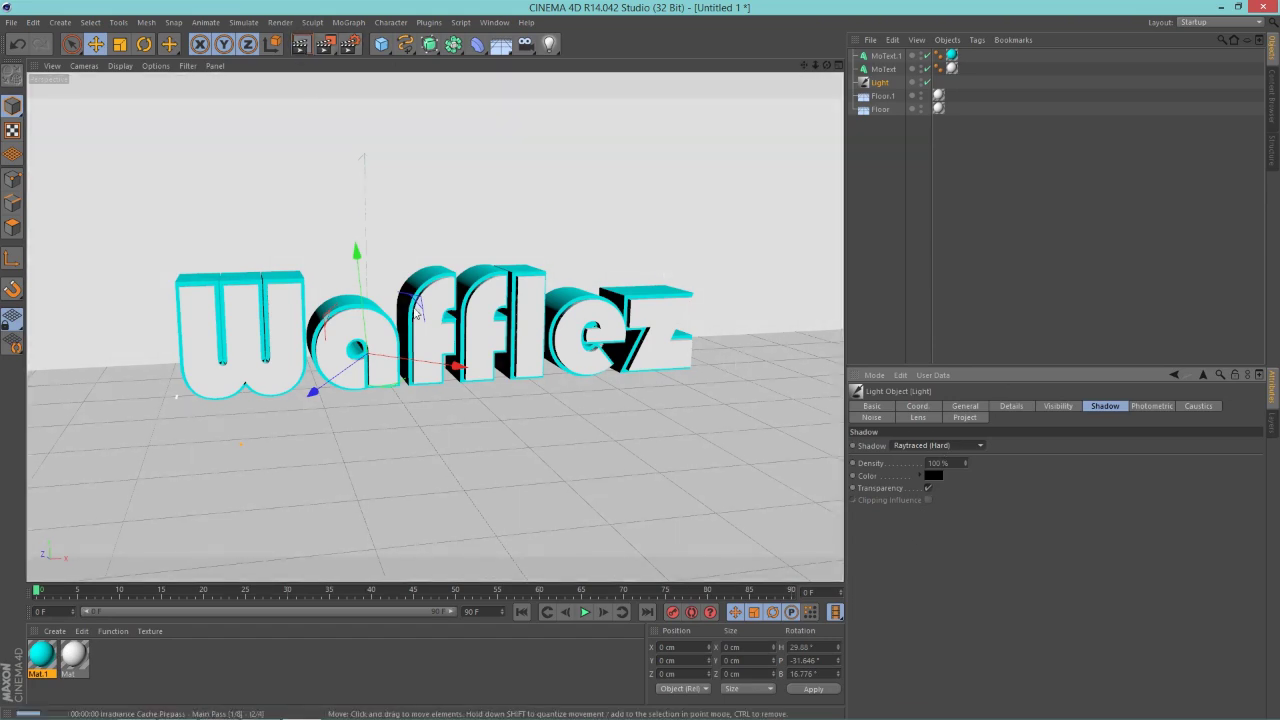
{"action": "left_click", "coordinate": [300, 44]}
Lower the light's shadow density to 80% and render the viewport again
{"action": "left_click", "coordinate": [562, 295]}
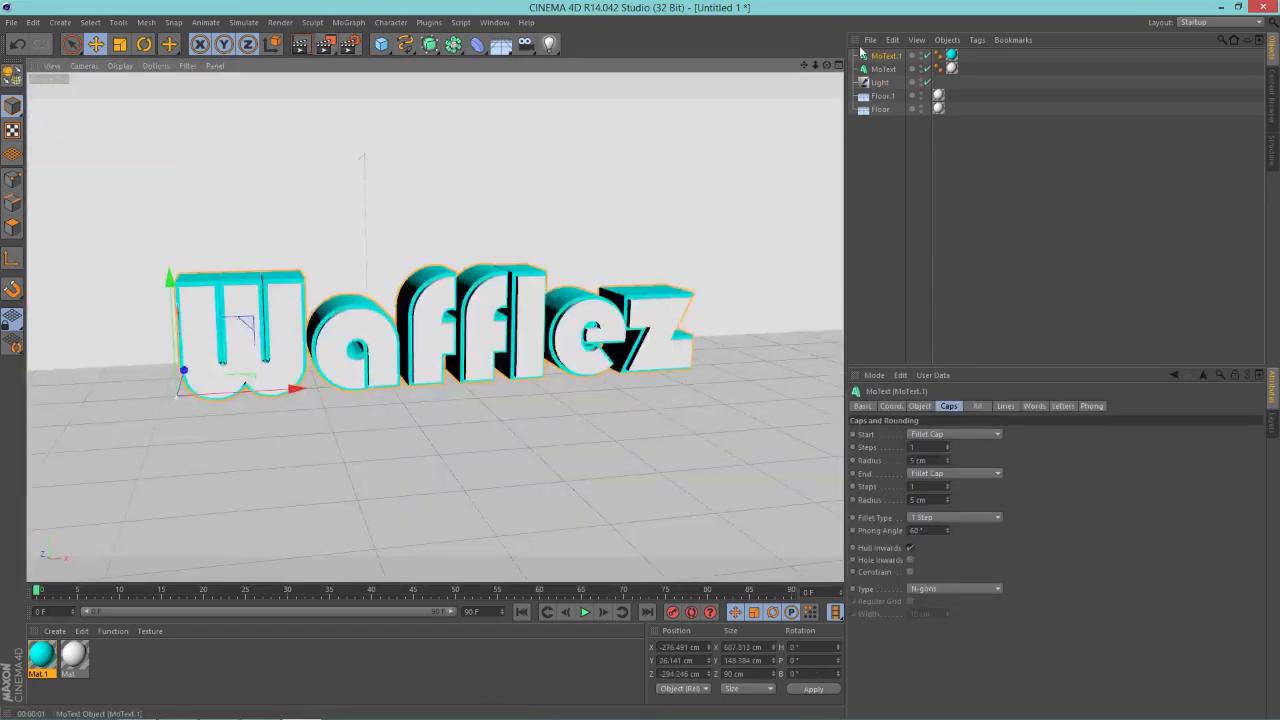
{"action": "left_click", "coordinate": [880, 82]}
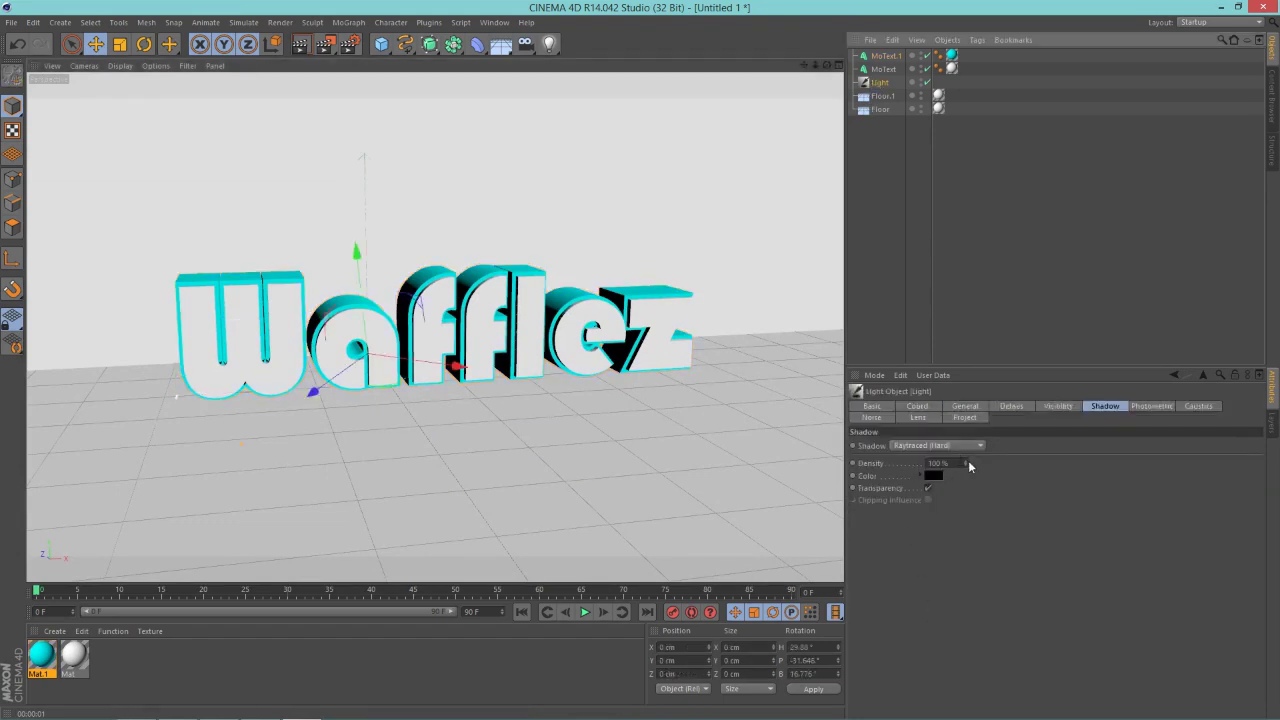
{"action": "left_click_drag", "start_coordinate": [966, 463], "coordinate": [950, 464]}
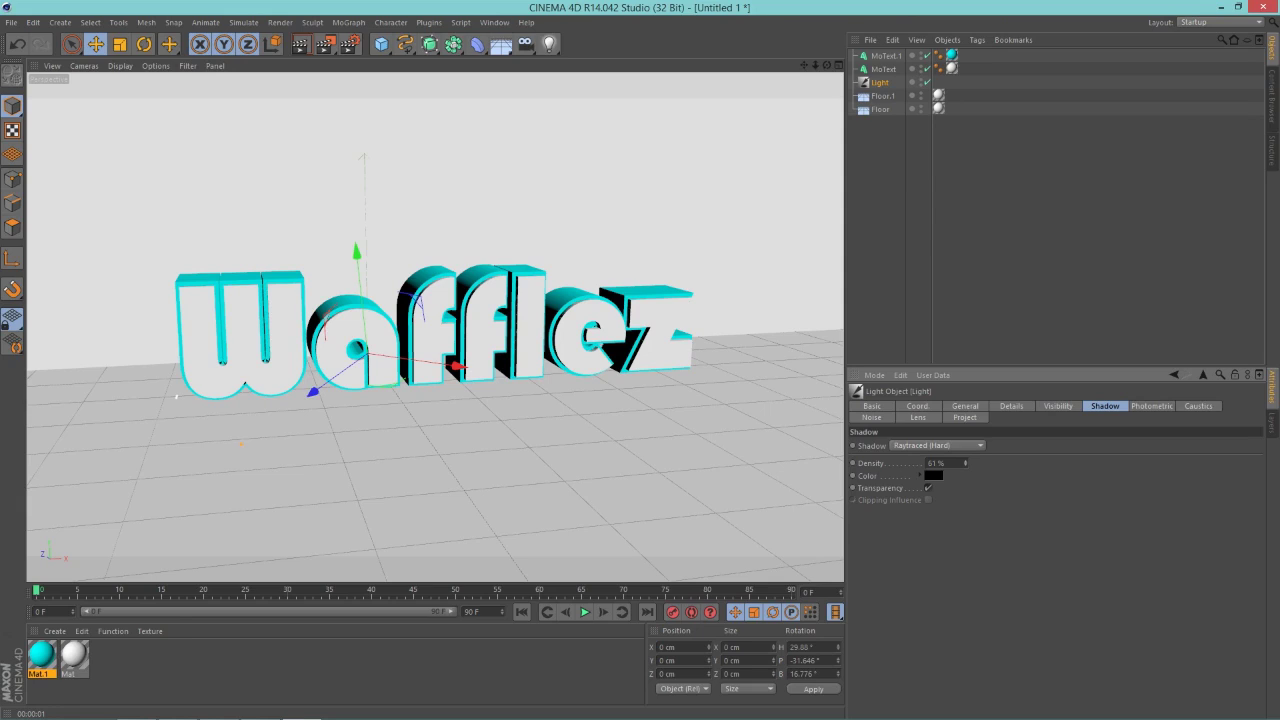
{"action": "left_click", "coordinate": [302, 45]}
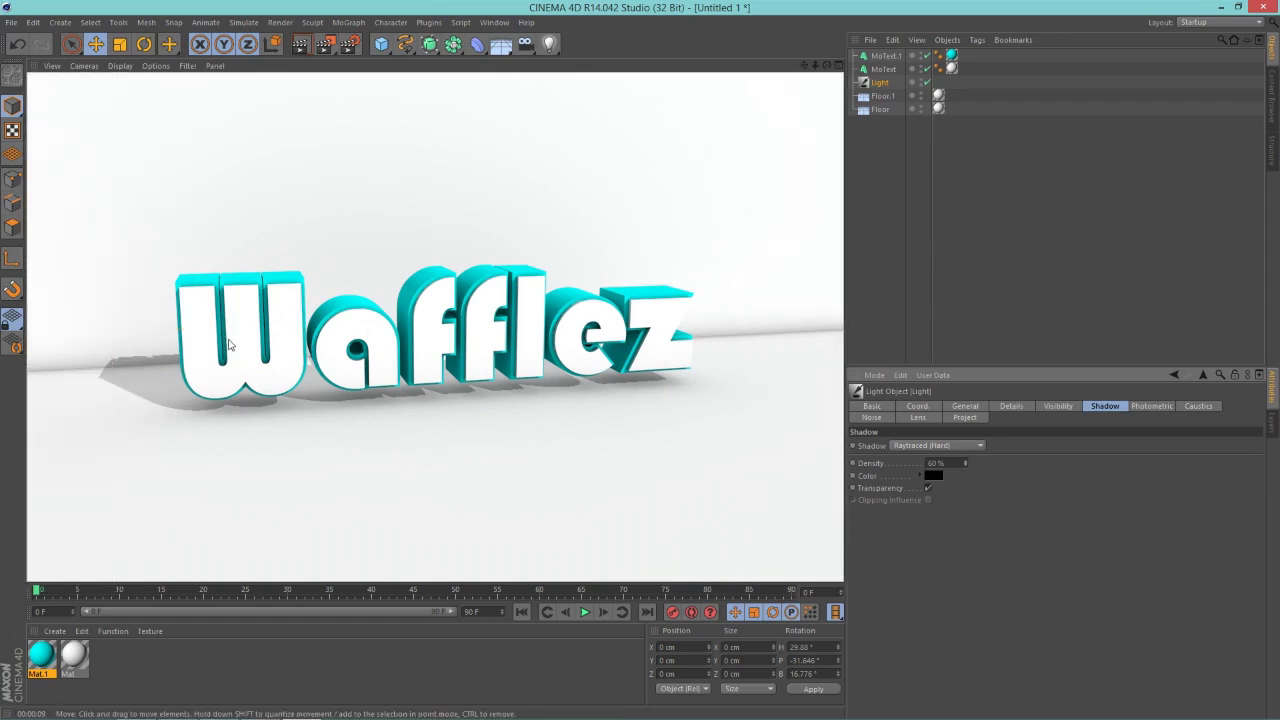
Check Best (1x1 to 4x4) anti-aliasing in Render Settings, then re-render the Wafflez scene
{"action": "left_click", "coordinate": [395, 171]}
{"action": "left_click", "coordinate": [349, 44]}
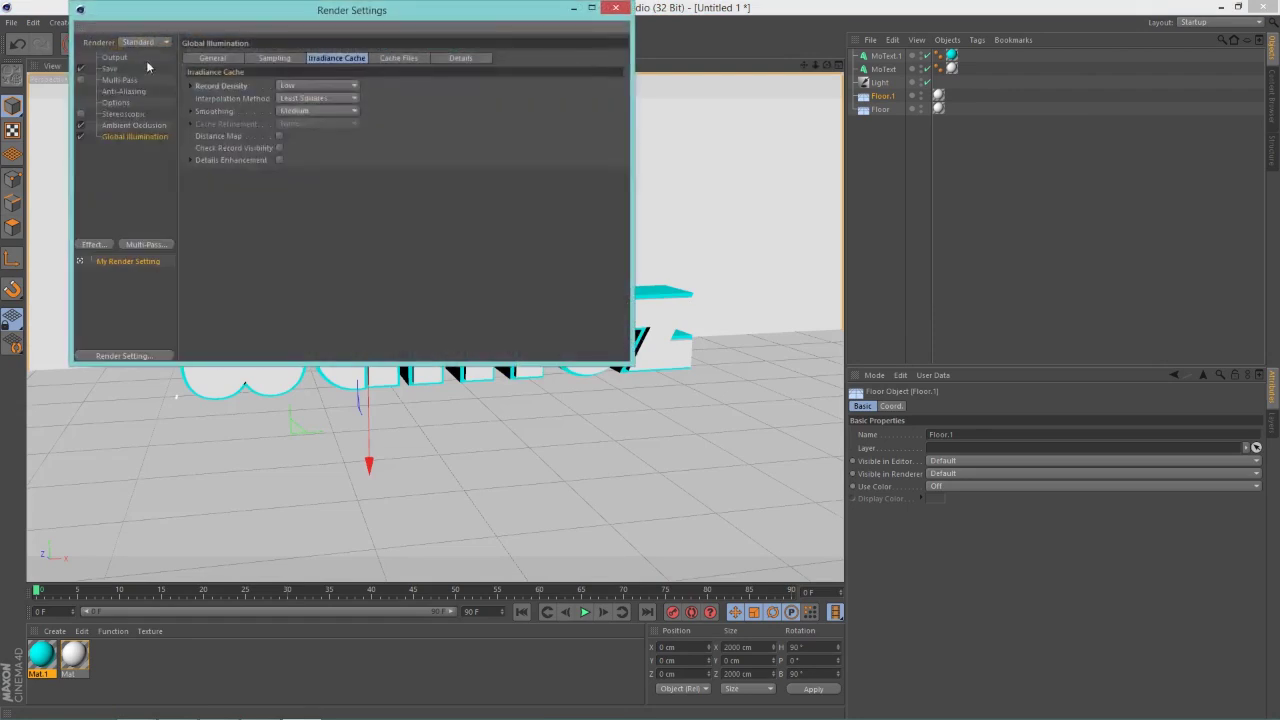
{"action": "left_click", "coordinate": [123, 91]}
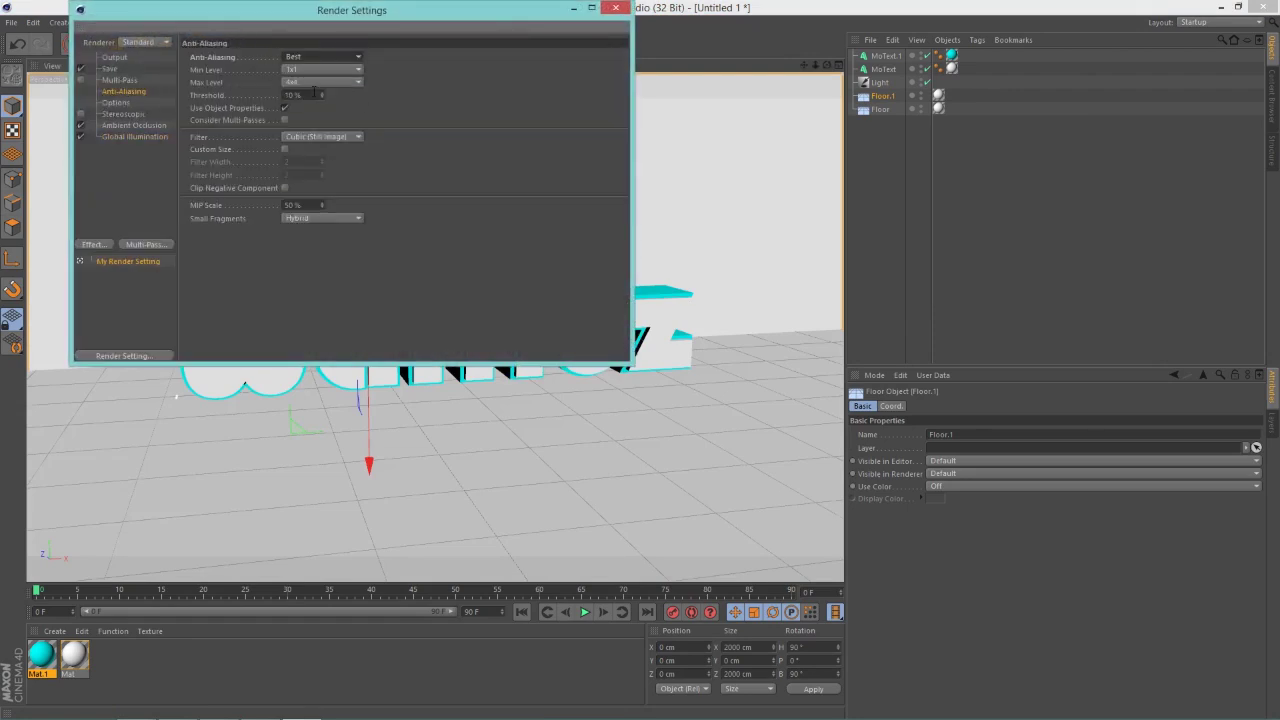
{"action": "left_click", "coordinate": [615, 8]}
{"action": "left_click", "coordinate": [303, 44]}
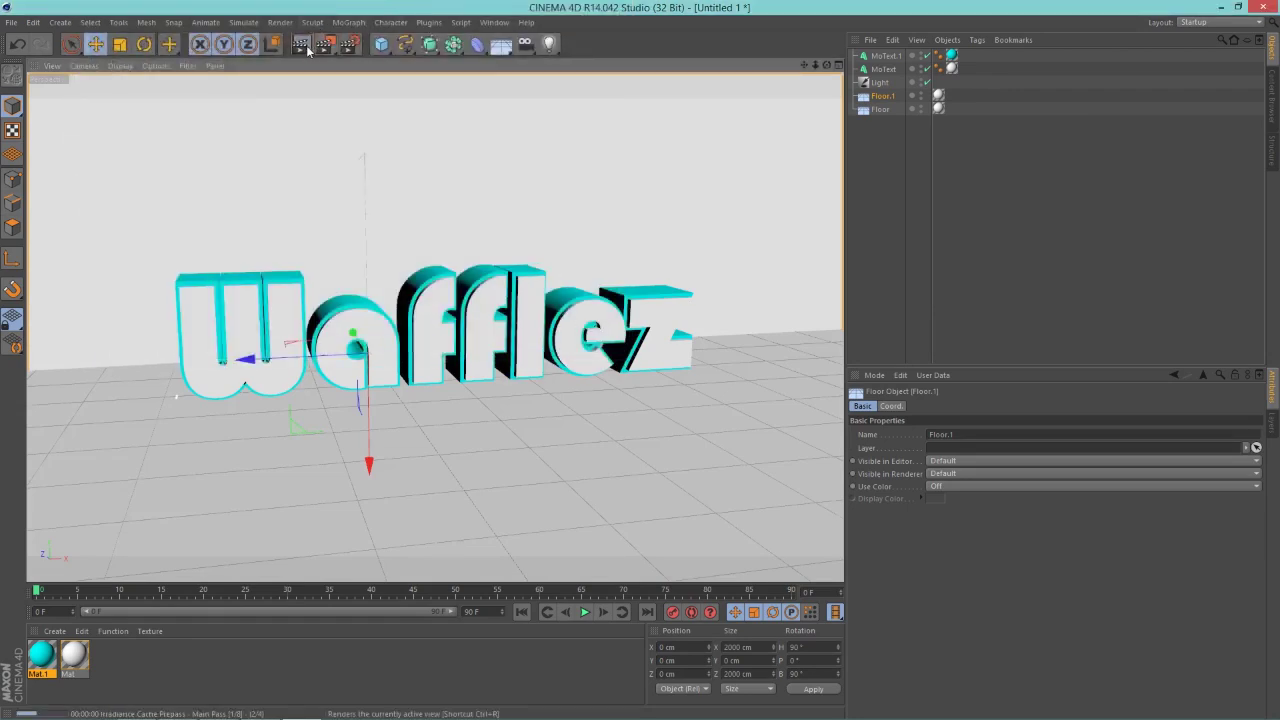